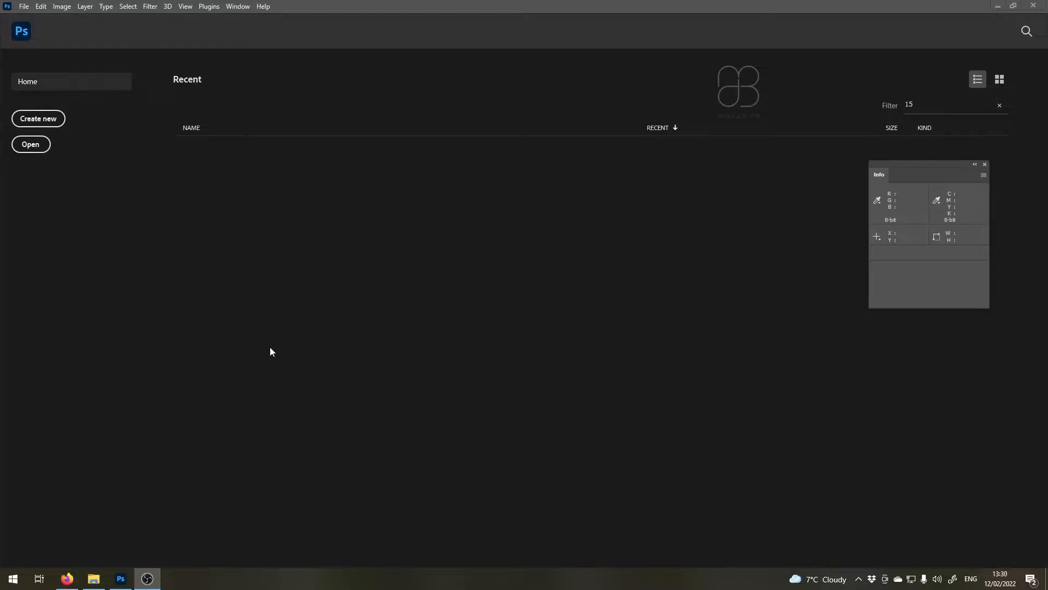
Load all seven bottle render-pass PNG files from the Bottle Tutorial render folder into one layered document
{"action": "left_click", "coordinate": [23, 10]}
{"action": "mouse_move", "coordinate": [52, 285]}
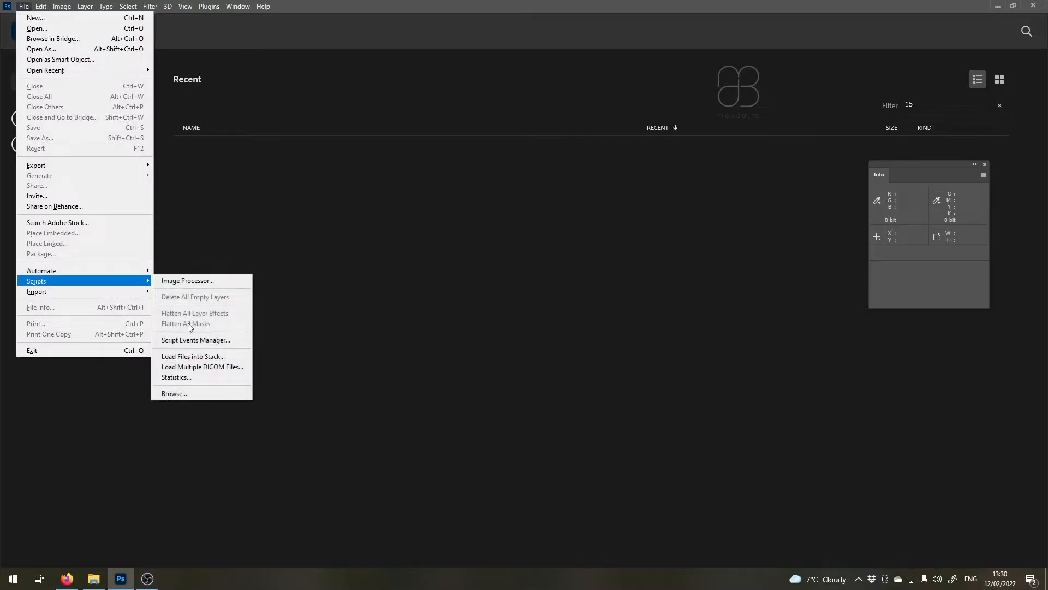
{"action": "left_click", "coordinate": [184, 356]}
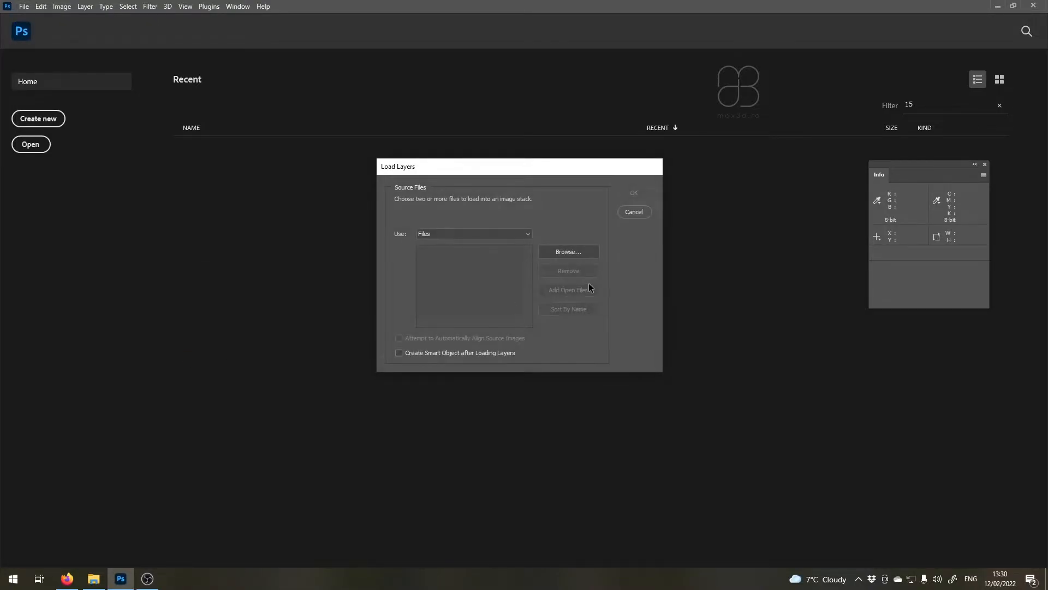
{"action": "left_click", "coordinate": [574, 251]}
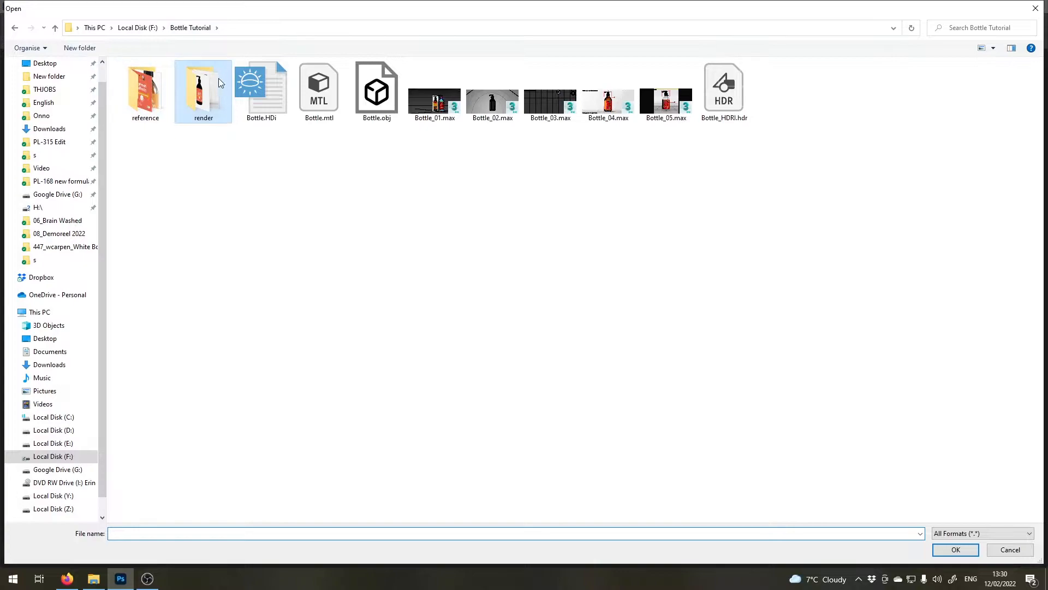
{"action": "double_click", "coordinate": [206, 115]}
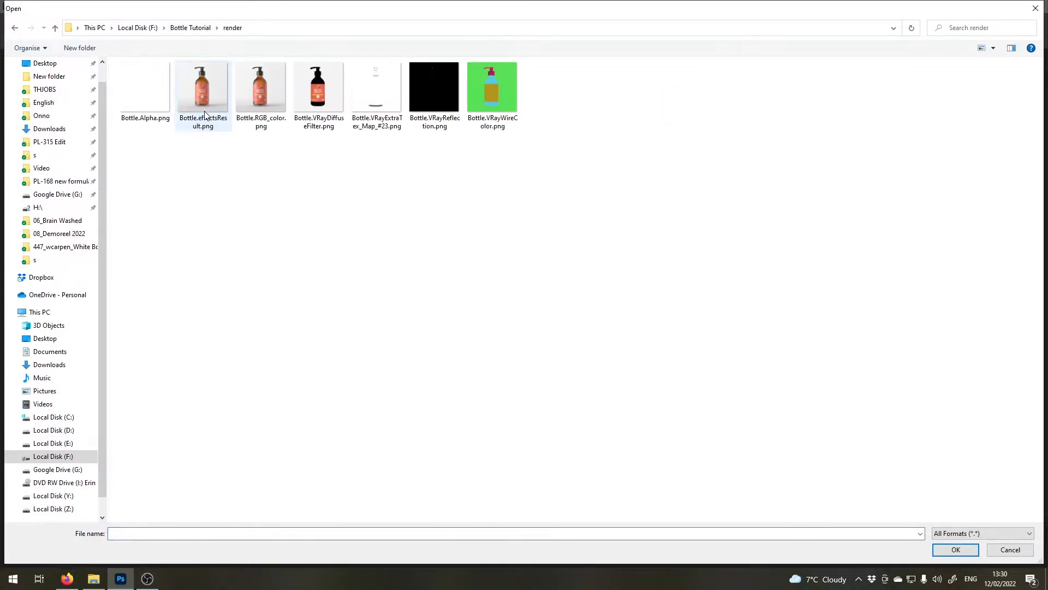
{"action": "left_click_drag", "start_coordinate": [137, 186], "coordinate": [547, 99]}
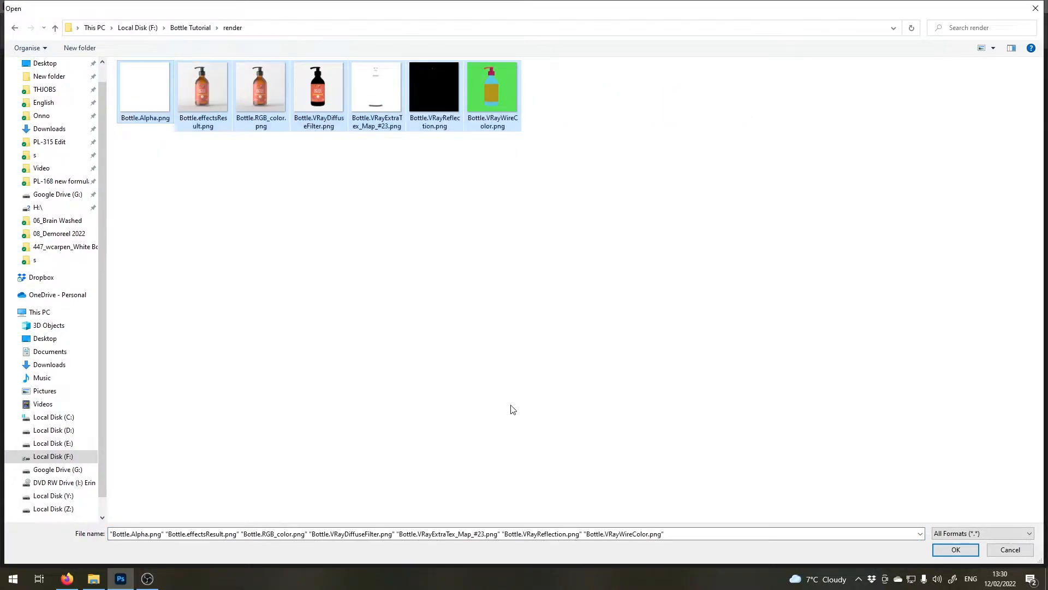
{"action": "left_click", "coordinate": [956, 549]}
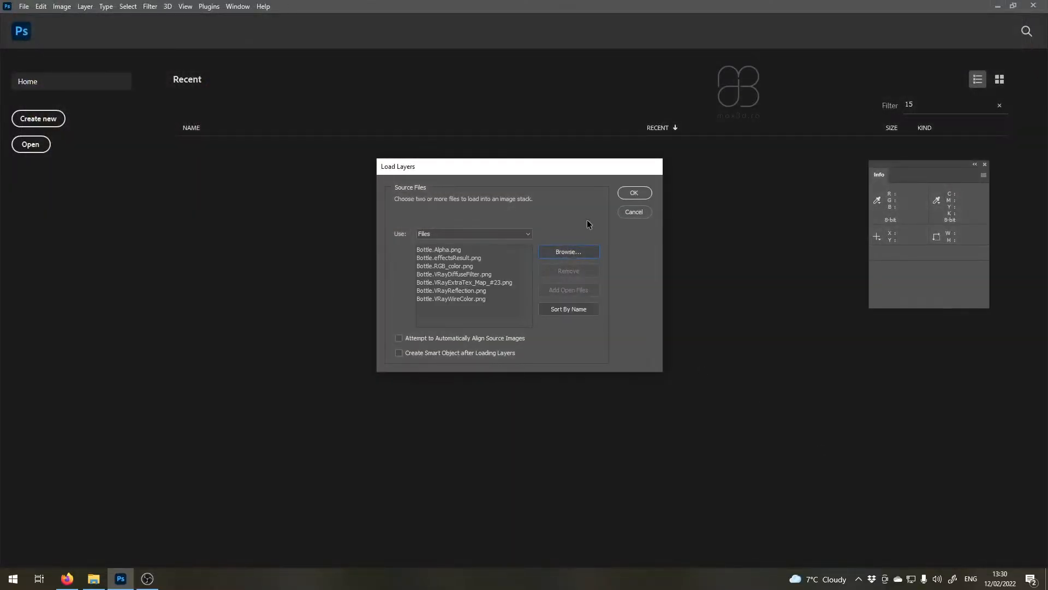
{"action": "left_click", "coordinate": [627, 195]}
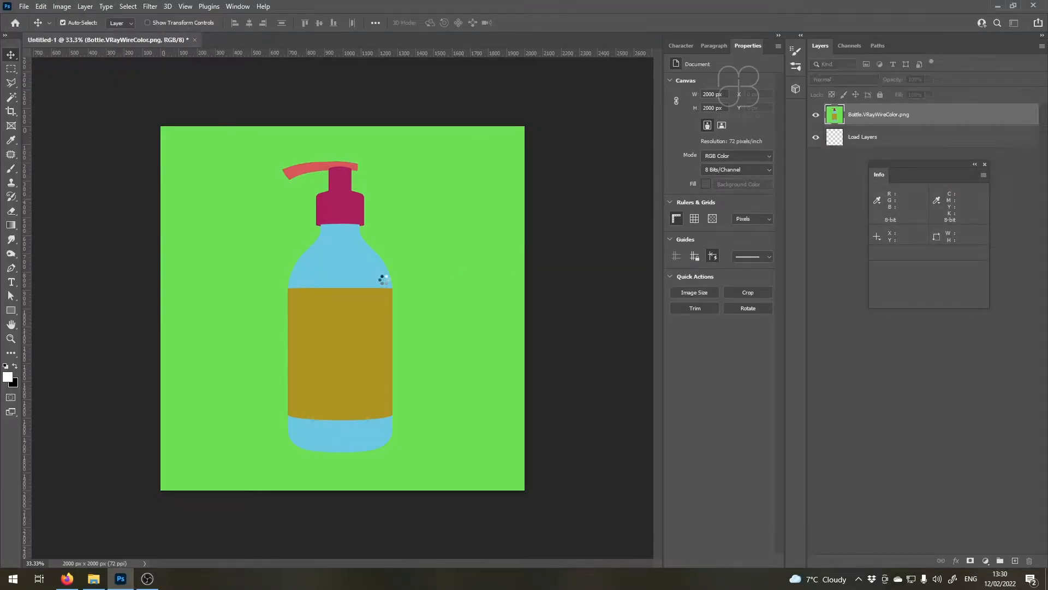
Close the Properties, Paragraph, Character and Info panels to clear the workspace
{"action": "right_click", "coordinate": [747, 48]}
{"action": "left_click", "coordinate": [765, 57]}
{"action": "right_click", "coordinate": [726, 44]}
{"action": "left_click", "coordinate": [737, 51]}
{"action": "right_click", "coordinate": [692, 45]}
{"action": "left_click", "coordinate": [702, 51]}
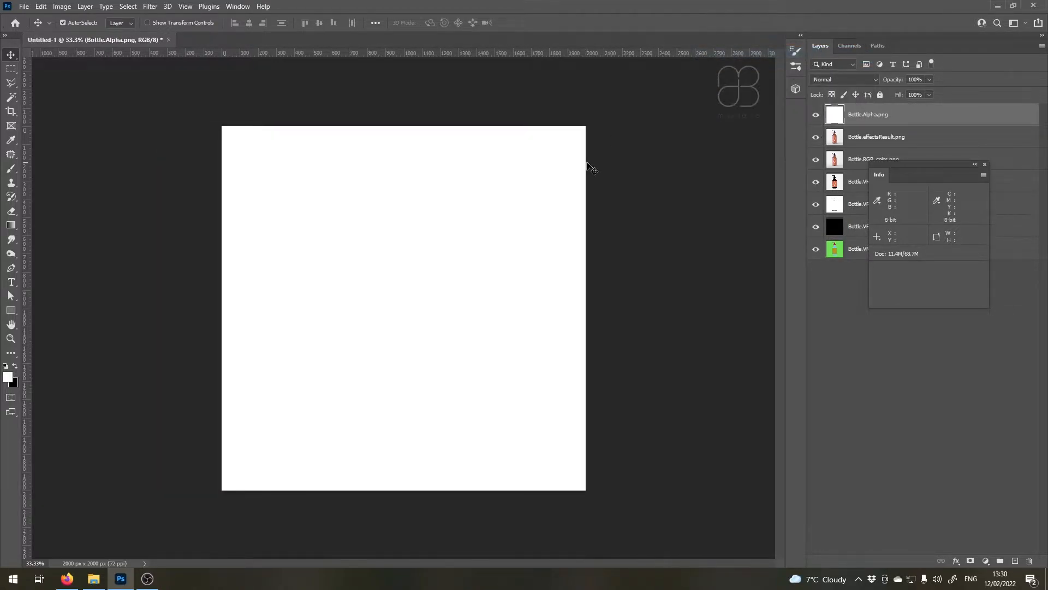
{"action": "left_click", "coordinate": [983, 165]}
Move the Bottle.effectsResult.png layer to the top of the layer stack, above Bottle.Alpha.png
{"action": "left_click", "coordinate": [853, 134]}
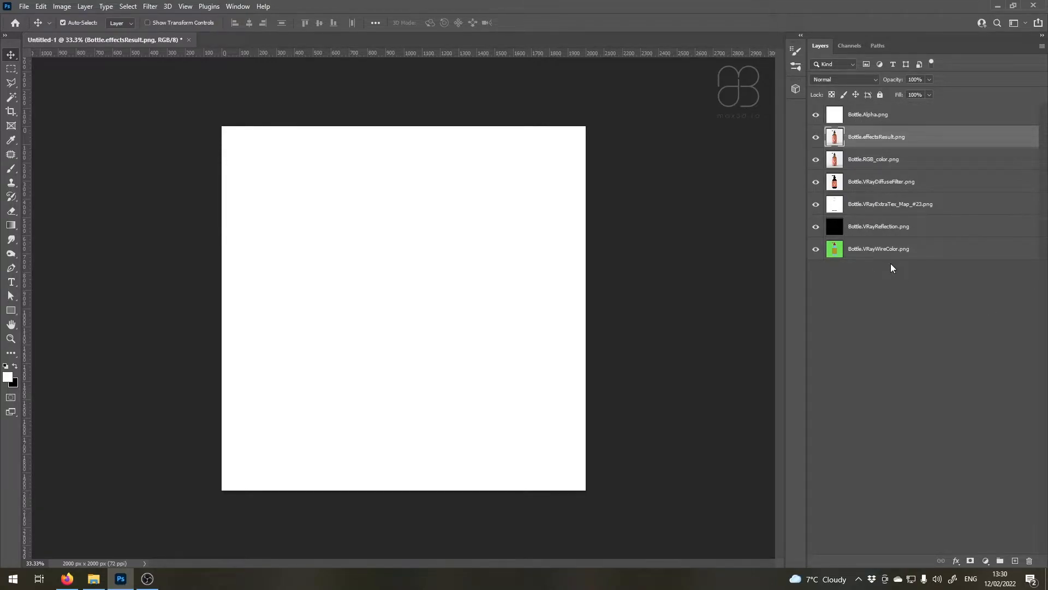
{"action": "left_click", "coordinate": [846, 116]}
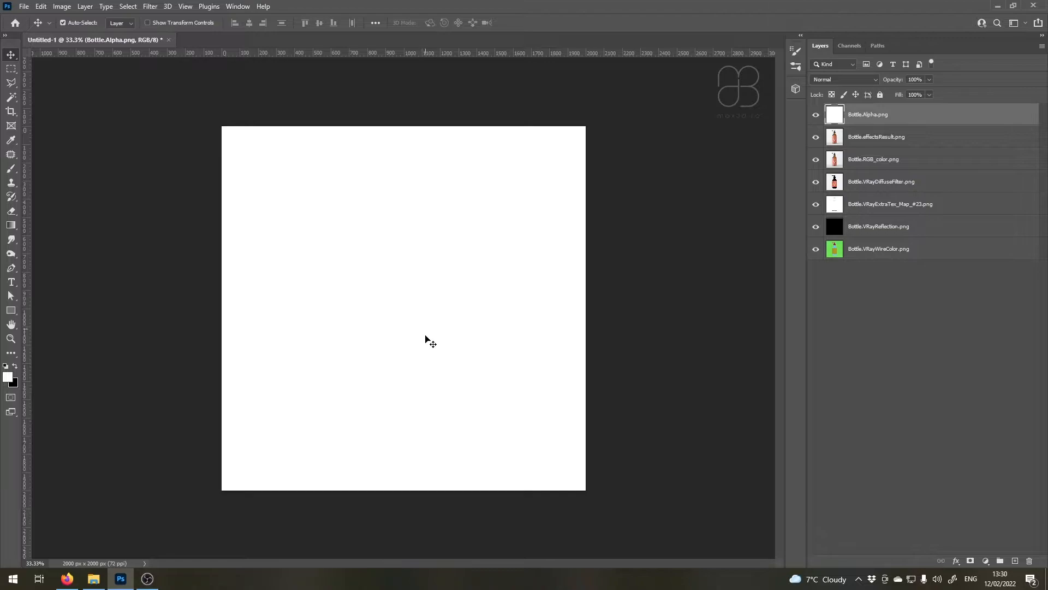
{"action": "left_click", "coordinate": [865, 140]}
{"action": "left_click_drag", "start_coordinate": [857, 142], "coordinate": [855, 112]}
{"action": "key", "text": "ctrl+0"}
{"action": "scroll", "coordinate": [395, 242], "scroll_direction": "up", "scroll_amount": 1}
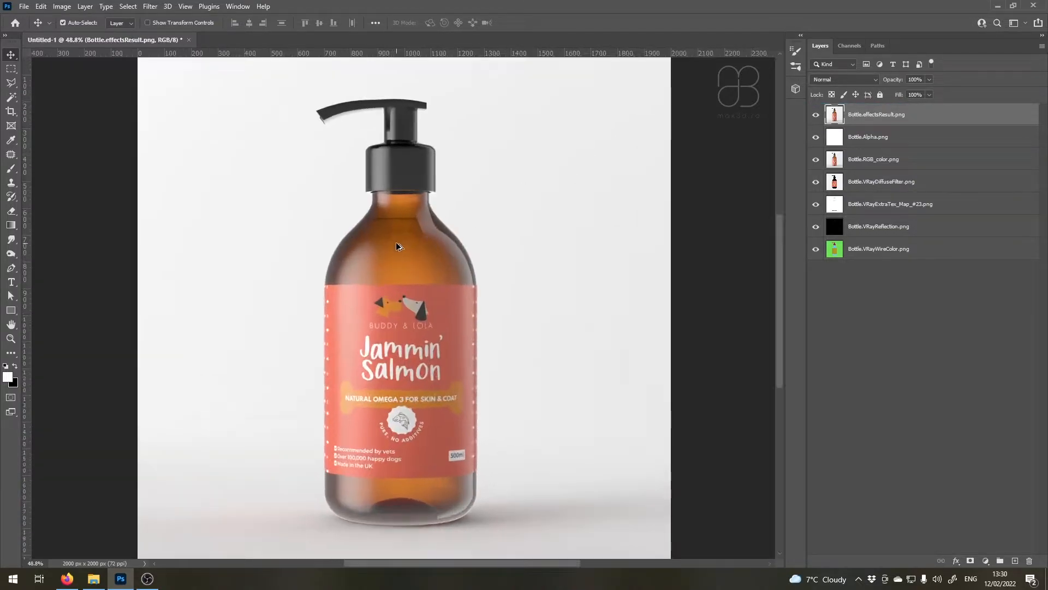
Place Bottle.RGB_color.png above Bottle.effectsResult.png and compare the two layers close up at the bottle's shoulder by hiding the upper one
{"action": "left_click_drag", "start_coordinate": [845, 159], "coordinate": [860, 107]}
{"action": "scroll", "coordinate": [484, 157], "scroll_direction": "up", "scroll_amount": 20}
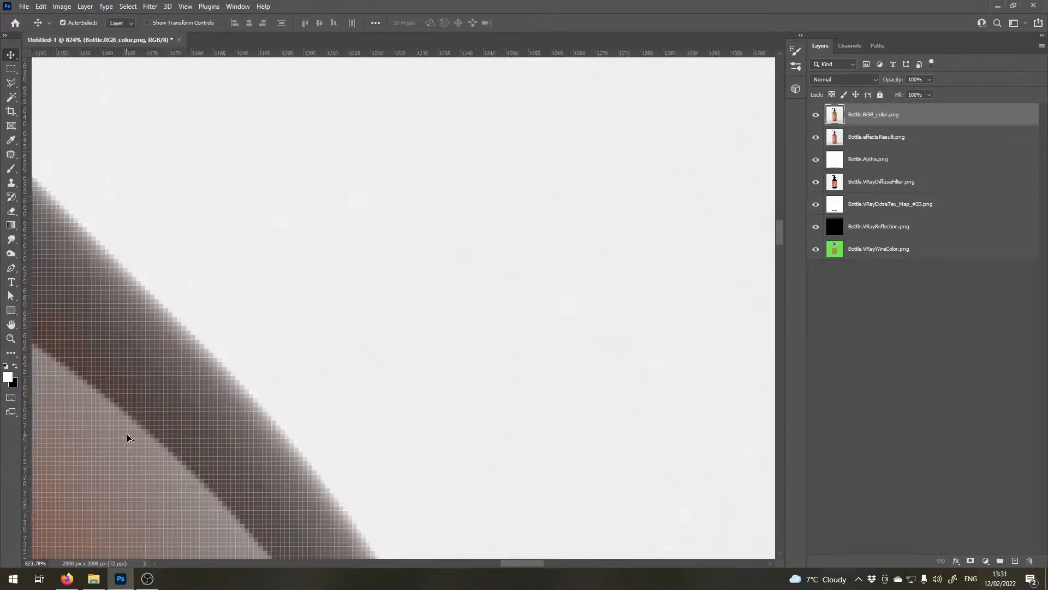
{"action": "scroll", "coordinate": [126, 437], "scroll_direction": "up", "scroll_amount": 3}
{"action": "left_click", "coordinate": [822, 134]}
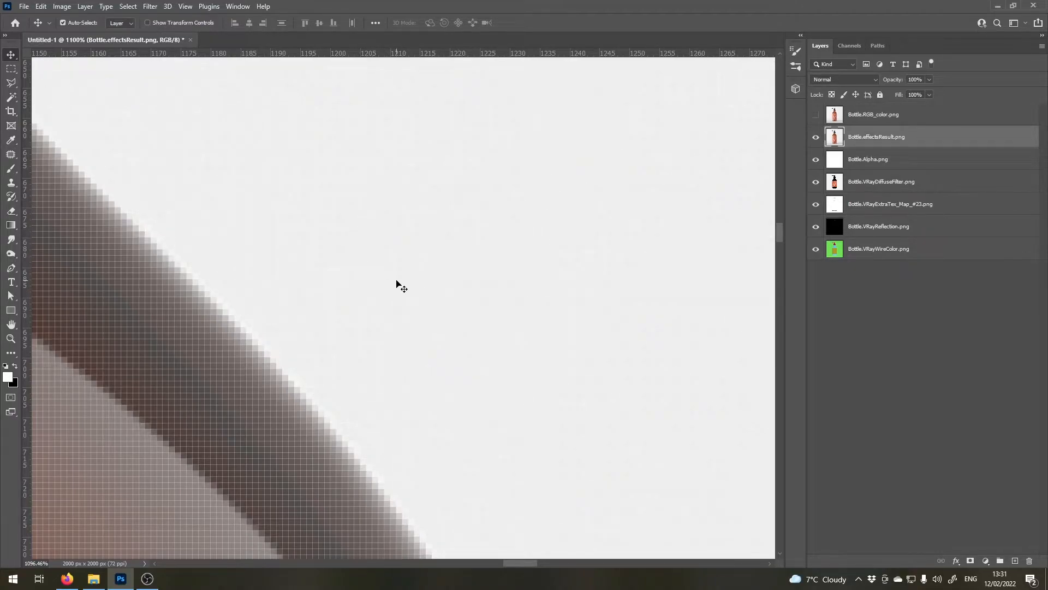
{"action": "scroll", "coordinate": [396, 273], "scroll_direction": "down", "scroll_amount": 15}
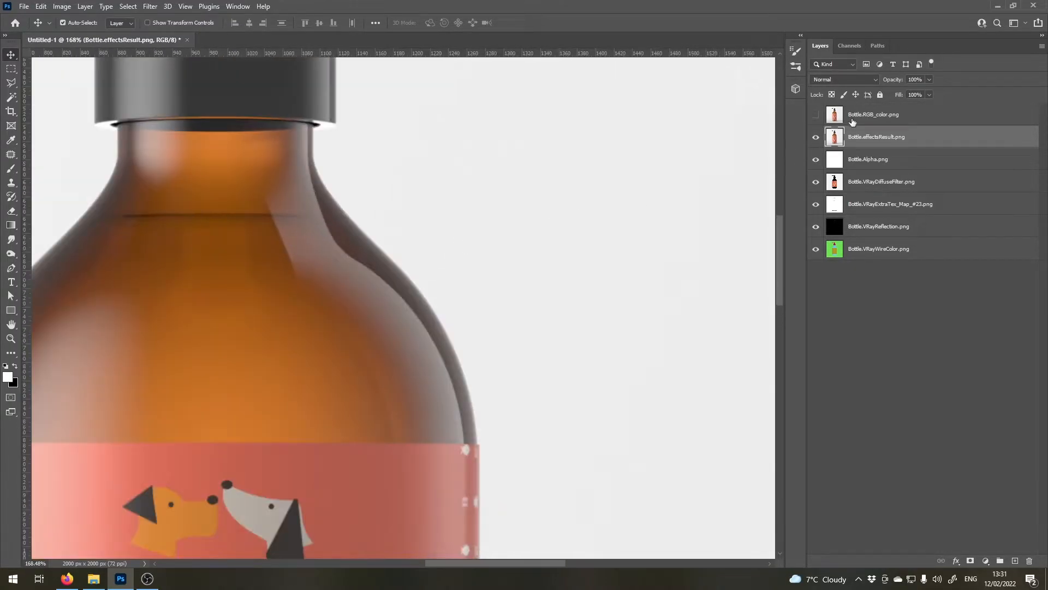
Delete the Bottle.RGB_color.png layer and duplicate the Bottle.effectsResult.png layer
{"action": "left_click", "coordinate": [851, 117]}
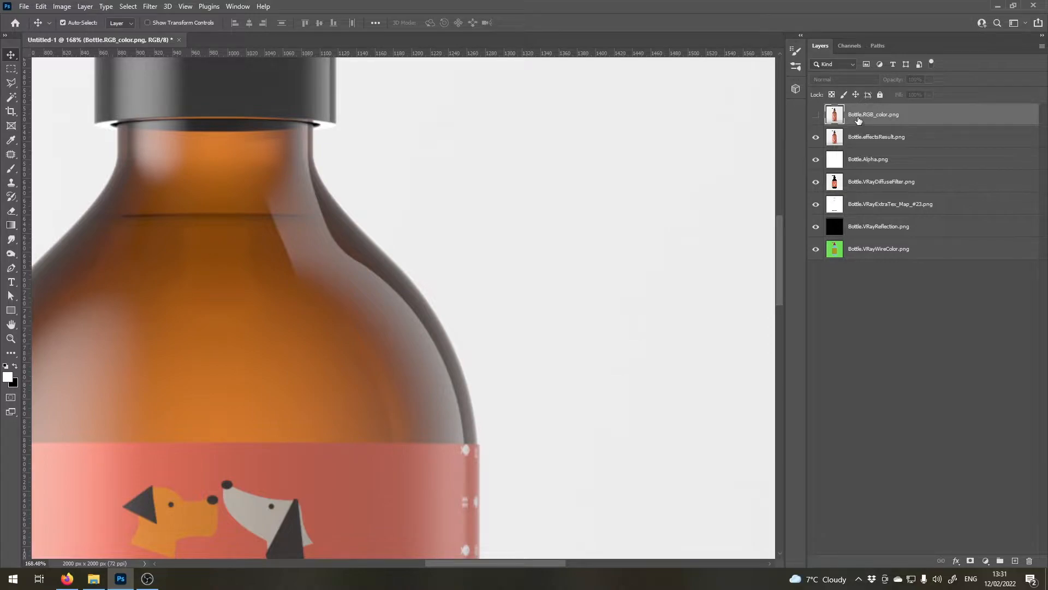
{"action": "key", "text": "Delete"}
{"action": "scroll", "coordinate": [566, 290], "scroll_direction": "down", "scroll_amount": 5}
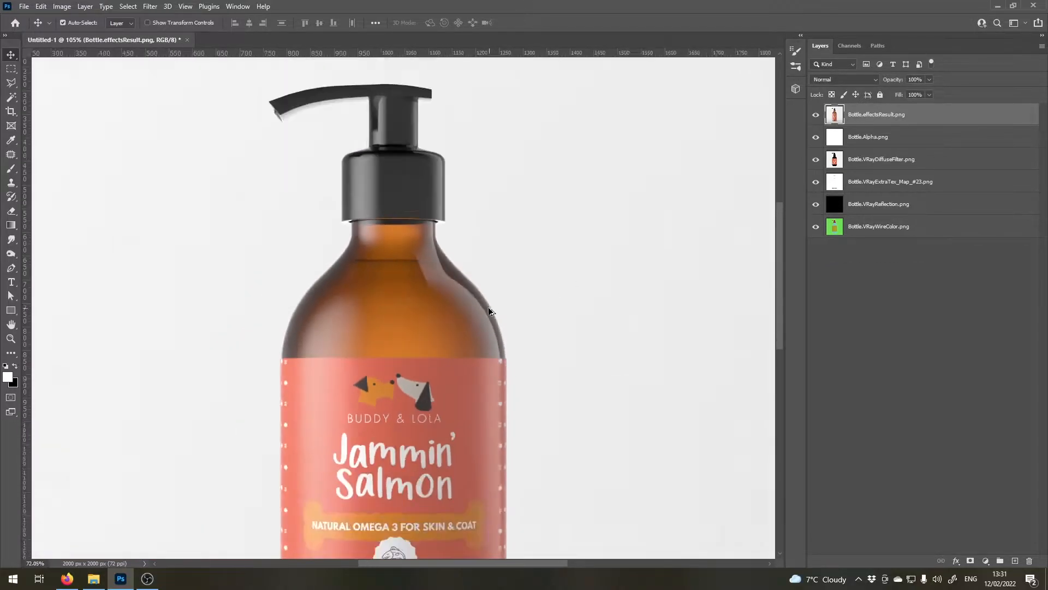
{"action": "scroll", "coordinate": [365, 239], "scroll_direction": "down", "scroll_amount": 3}
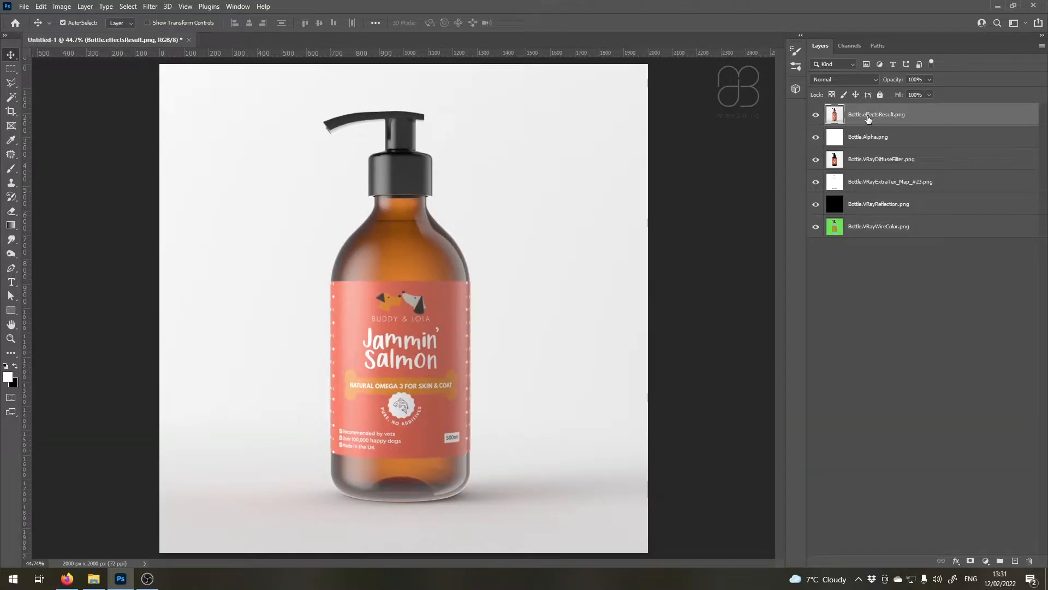
{"action": "key", "text": "ctrl+j"}
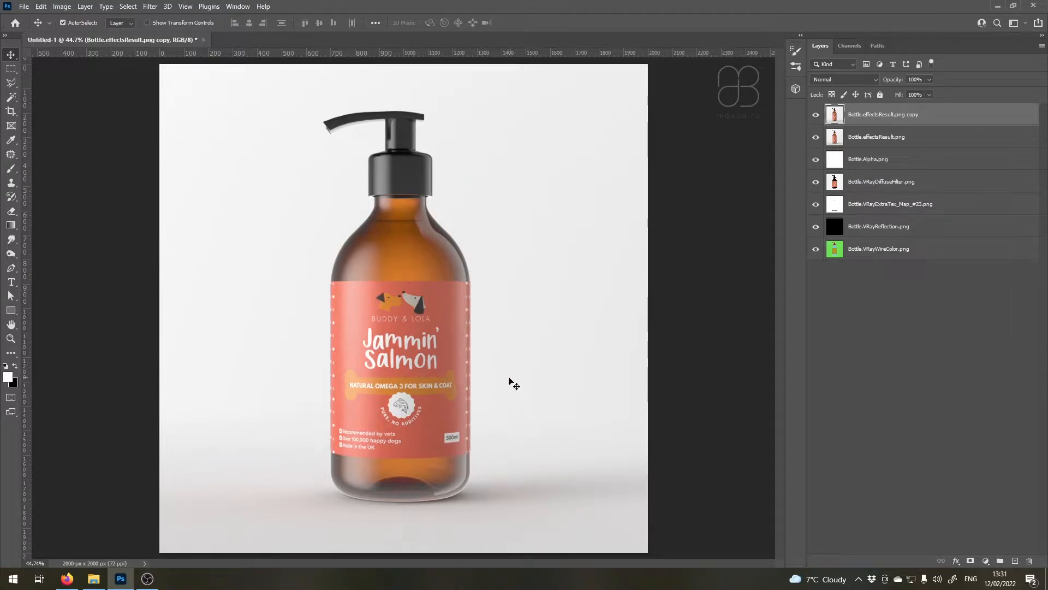
Move Bottle.VRayWireColor.png to the top of the stack and select its green background with the Magic Wand at tolerance 20
{"action": "left_click_drag", "start_coordinate": [834, 252], "coordinate": [816, 108]}
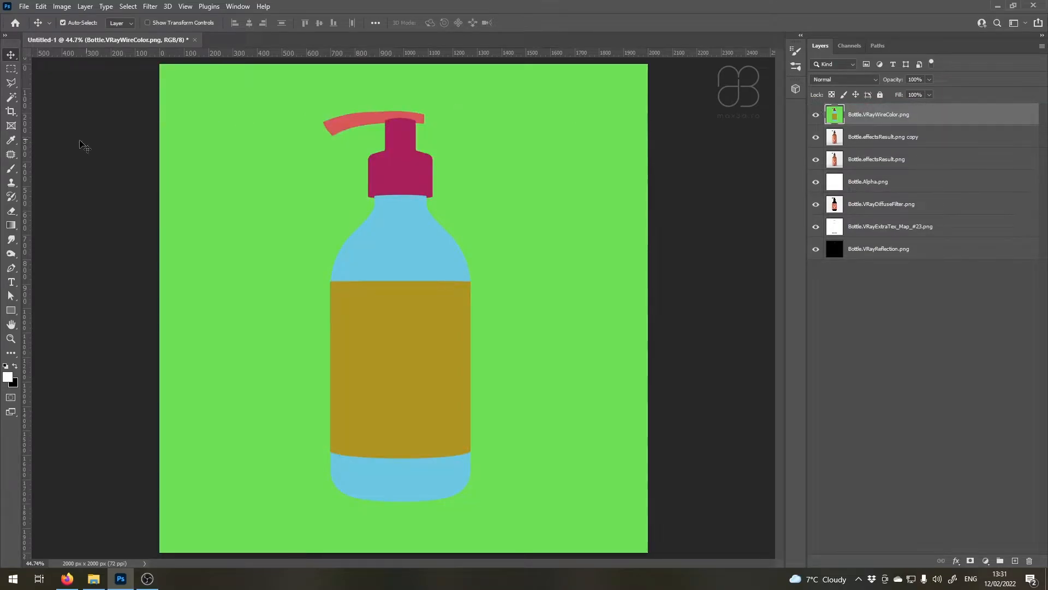
{"action": "left_click", "coordinate": [11, 97]}
{"action": "left_click", "coordinate": [279, 22]}
{"action": "type", "text": "20"}
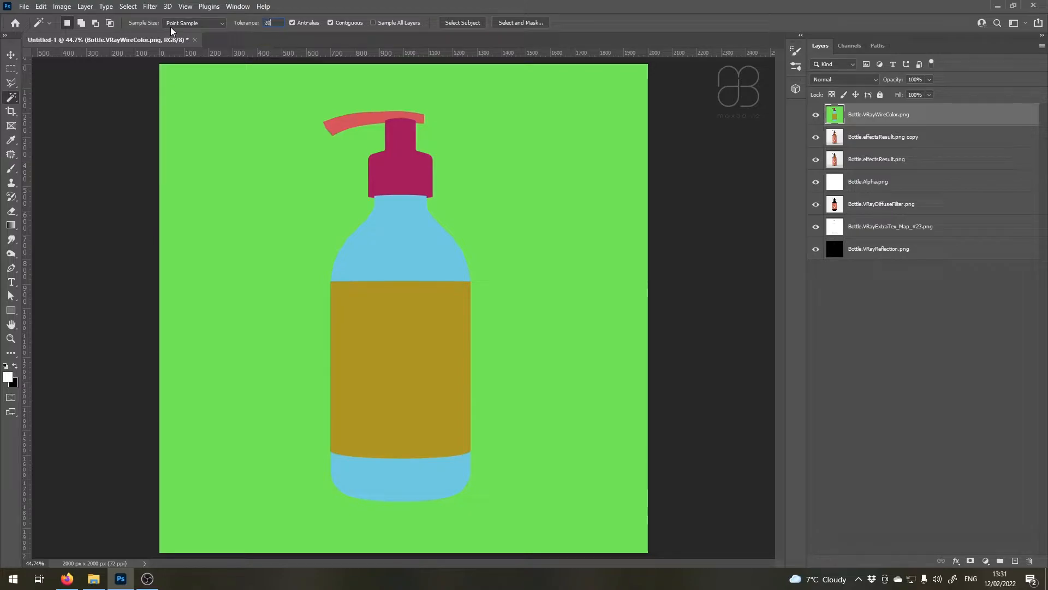
{"action": "key", "text": "Return"}
{"action": "left_click", "coordinate": [239, 191]}
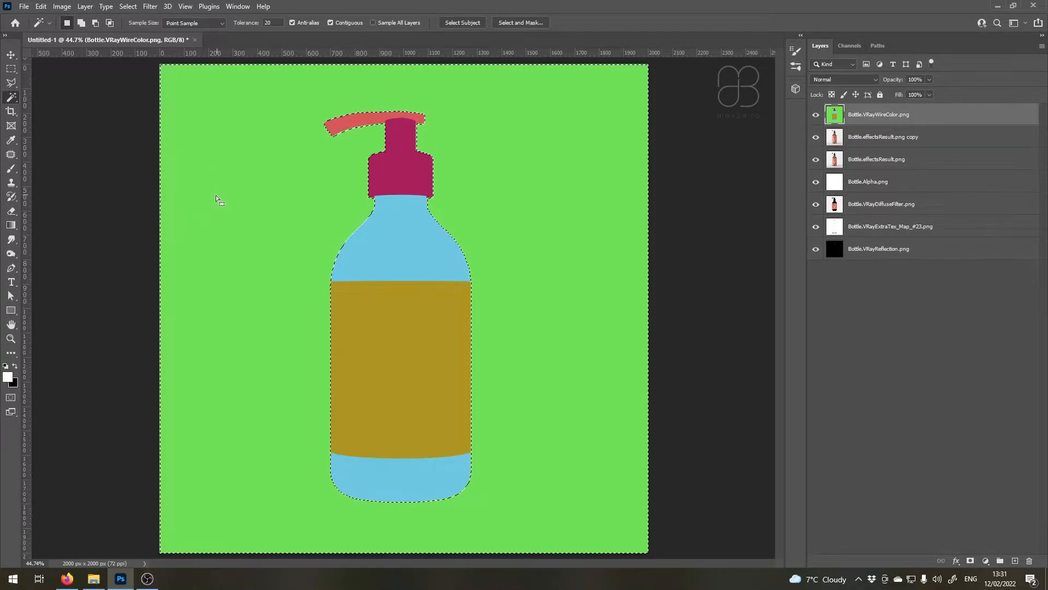
Mask the effectsResult copy to isolate the bottle using an inverted mask, and hide every other layer except the original Bottle.effectsResult.png
{"action": "scroll", "coordinate": [229, 218], "scroll_direction": "down", "scroll_amount": 2}
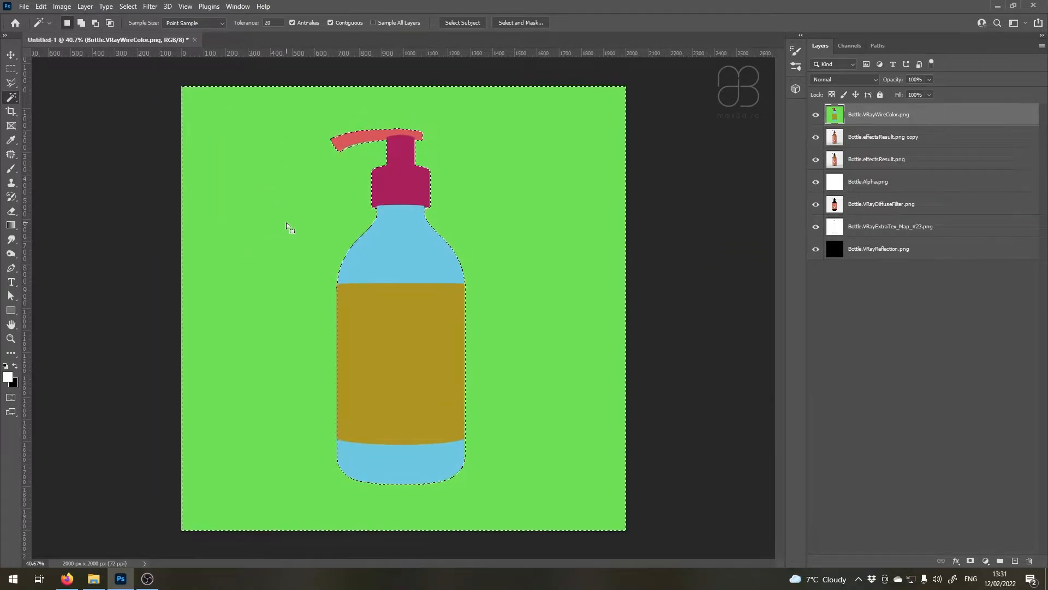
{"action": "left_click", "coordinate": [816, 115]}
{"action": "left_click", "coordinate": [884, 137]}
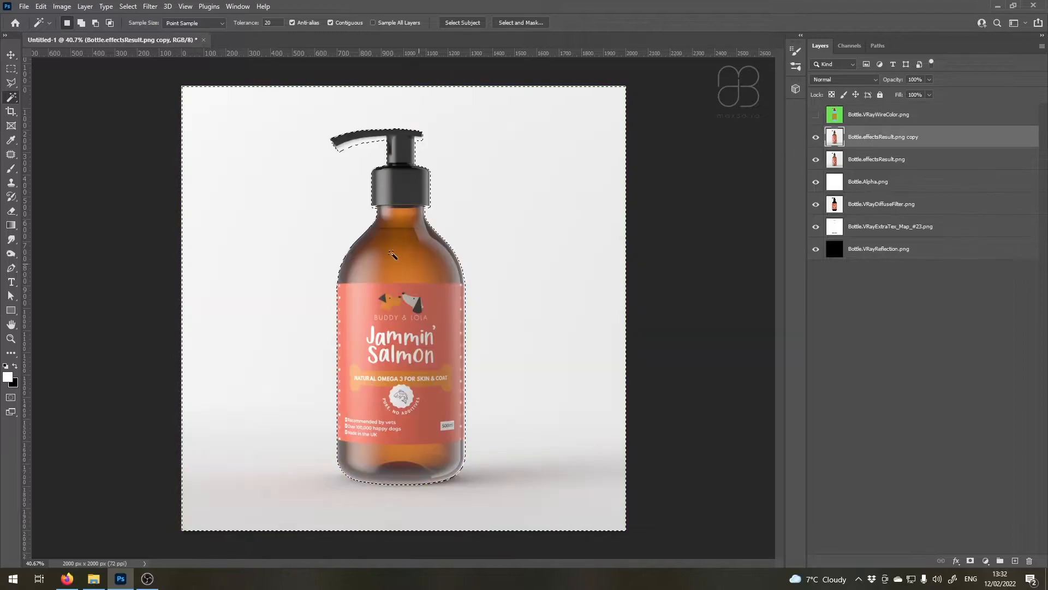
{"action": "left_click", "coordinate": [970, 560]}
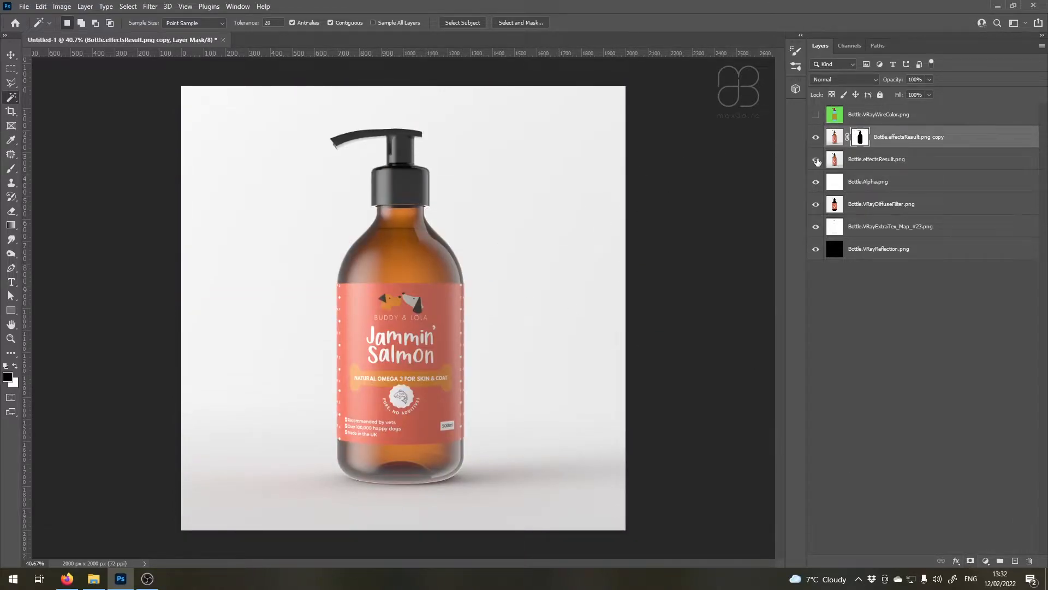
{"action": "left_click", "coordinate": [815, 159]}
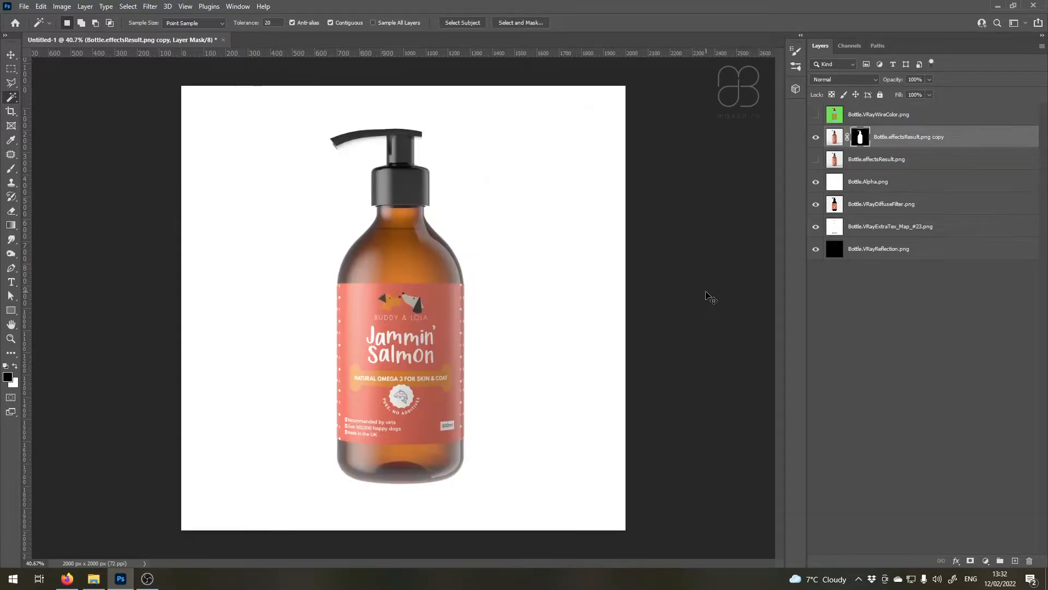
{"action": "key", "text": "ctrl+i"}
{"action": "left_click_drag", "start_coordinate": [816, 182], "coordinate": [816, 249]}
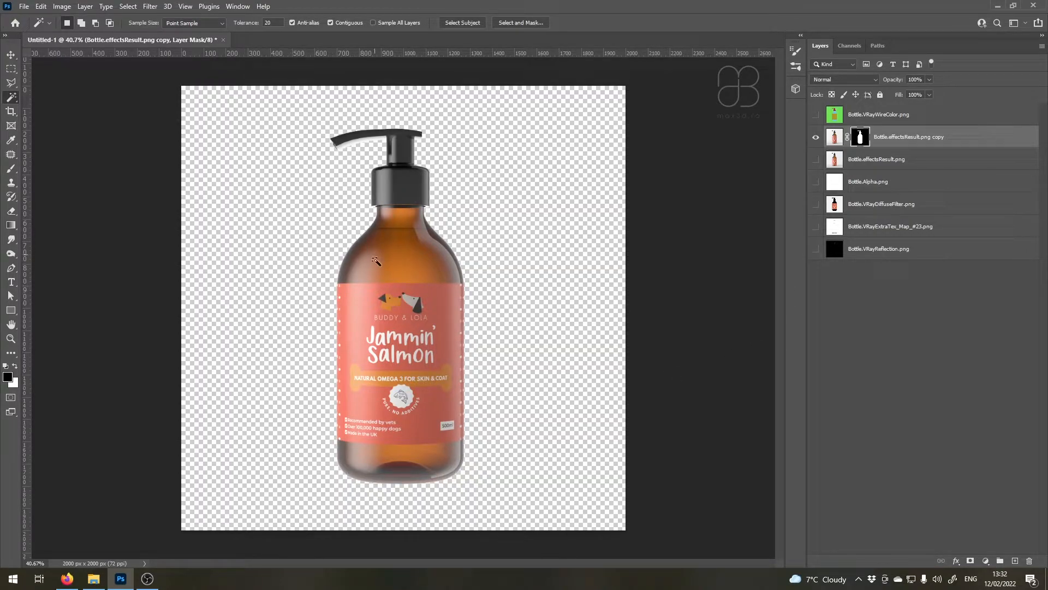
{"action": "left_click", "coordinate": [816, 159]}
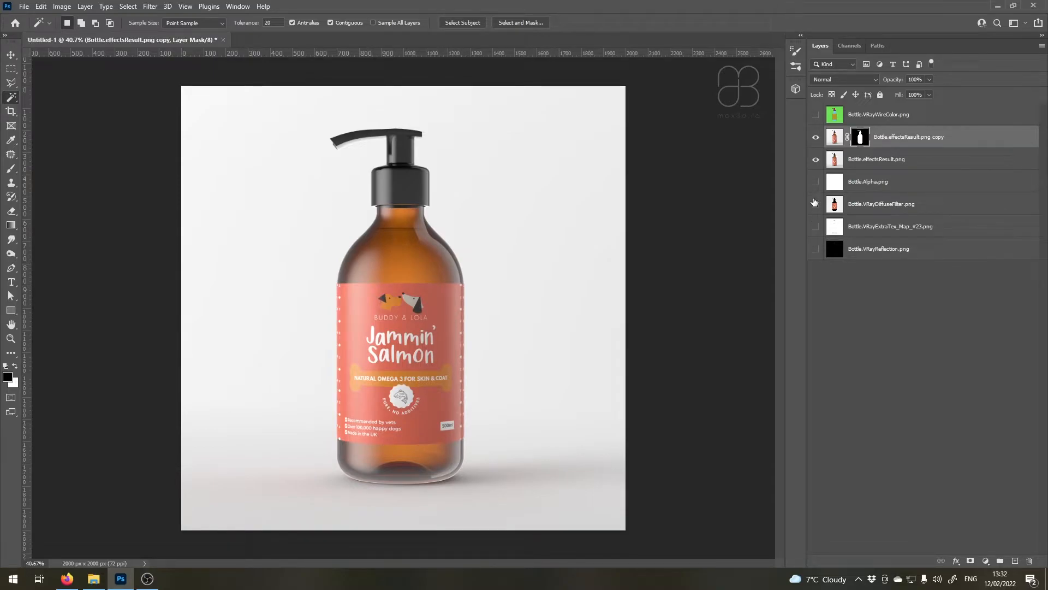
Add a Levels adjustment layer above the original Bottle.effectsResult.png and clip it to that layer
{"action": "left_click", "coordinate": [876, 159]}
{"action": "left_click", "coordinate": [982, 561]}
{"action": "left_click", "coordinate": [977, 410]}
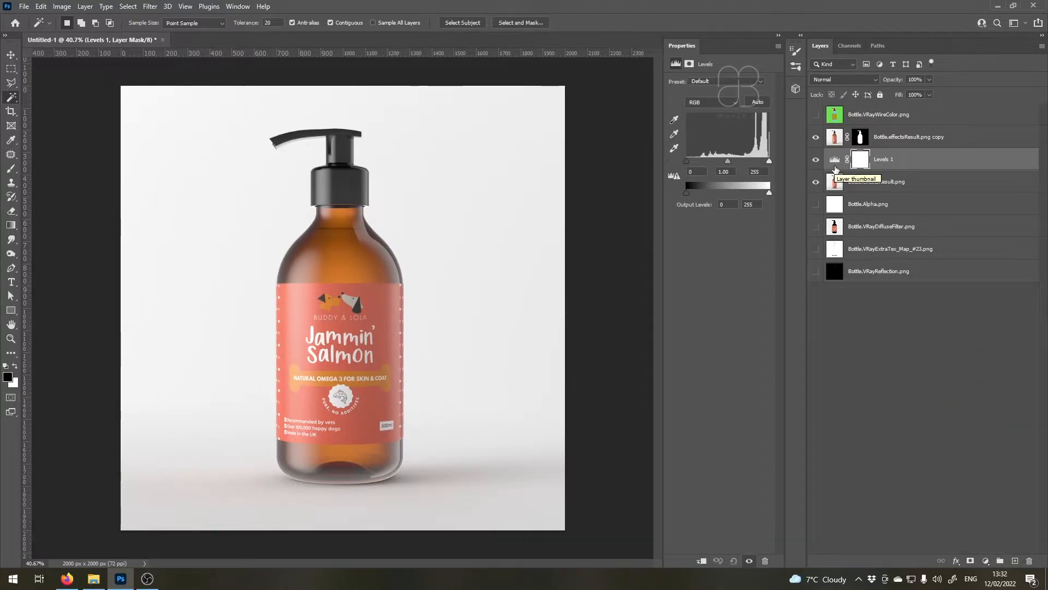
{"action": "left_click", "coordinate": [836, 171], "text": "alt"}
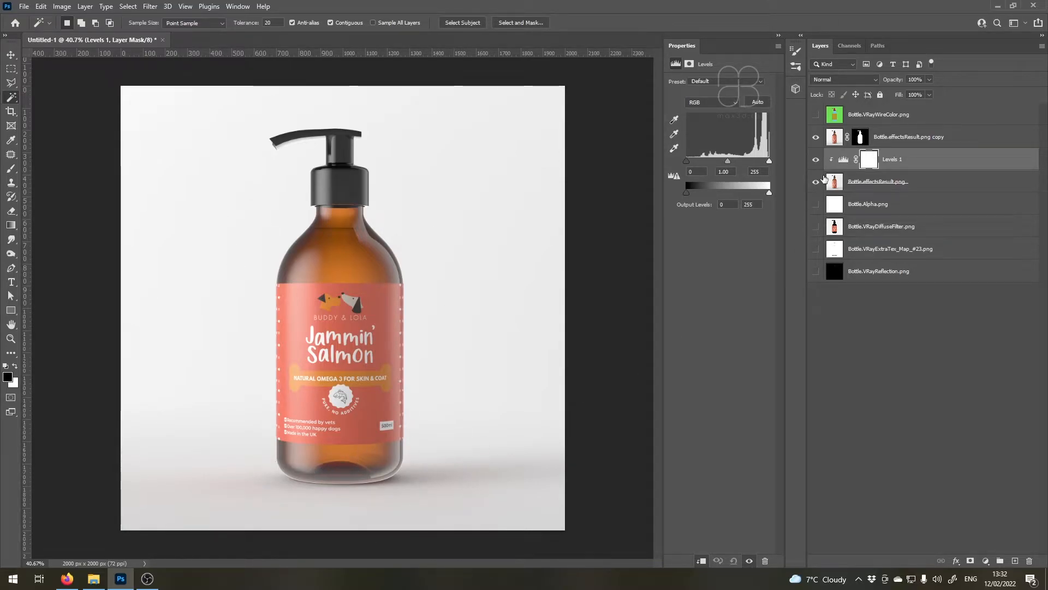
Set the Levels inputs to black 64, midtone 1.29 and white 198 to whiten the background while keeping the bottle's shadow
{"action": "left_click_drag", "start_coordinate": [769, 162], "coordinate": [751, 165]}
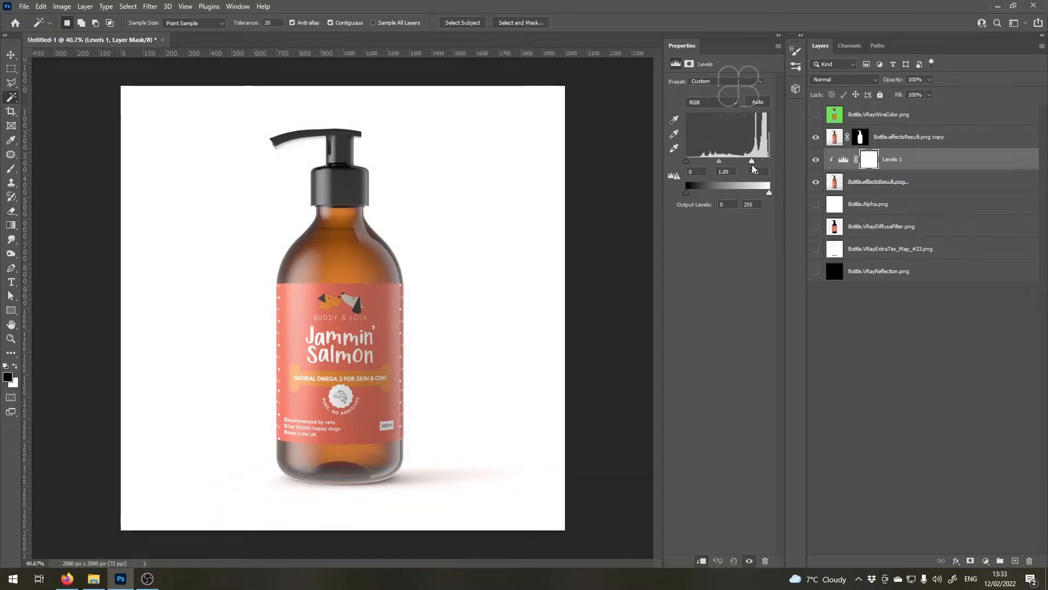
{"action": "left_click_drag", "start_coordinate": [694, 165], "coordinate": [704, 166]}
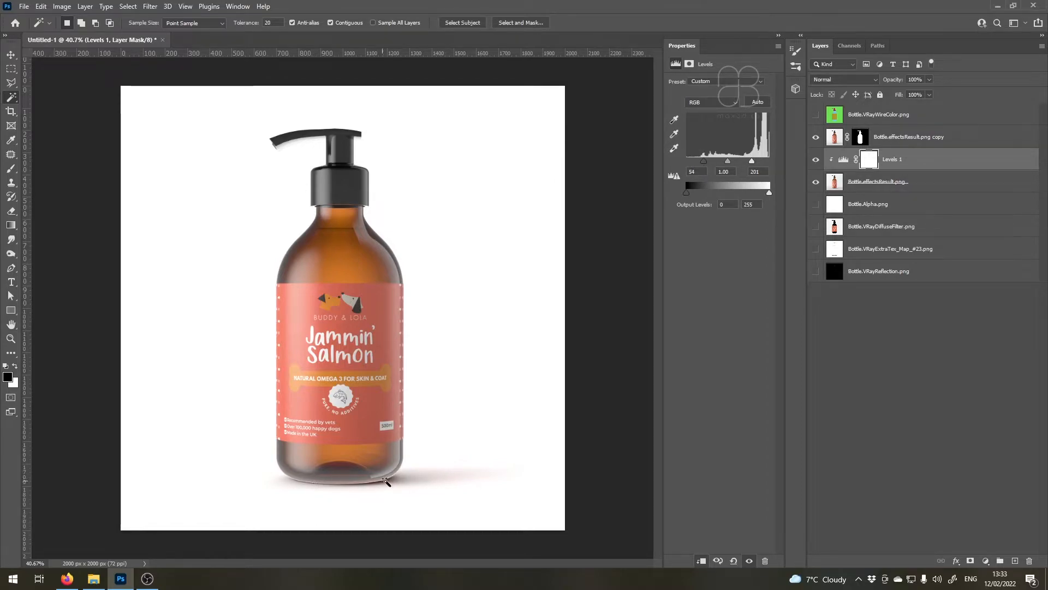
{"action": "left_click_drag", "start_coordinate": [706, 161], "coordinate": [725, 161]}
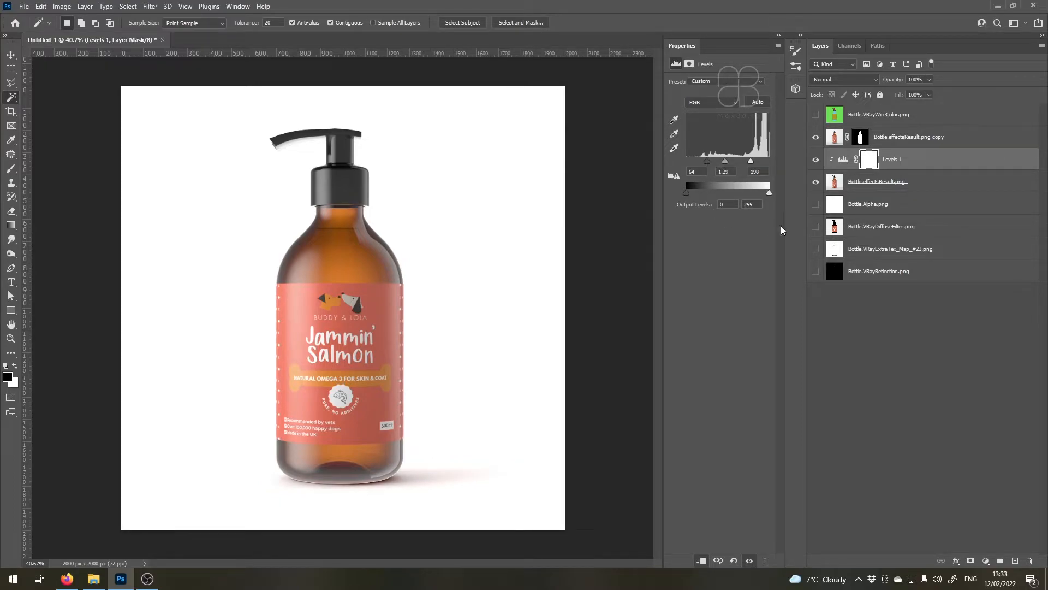
Move Bottle.VRayExtraTex_Map_#23.png directly above the masked effectsResult copy and make it visible
{"action": "left_click", "coordinate": [834, 140]}
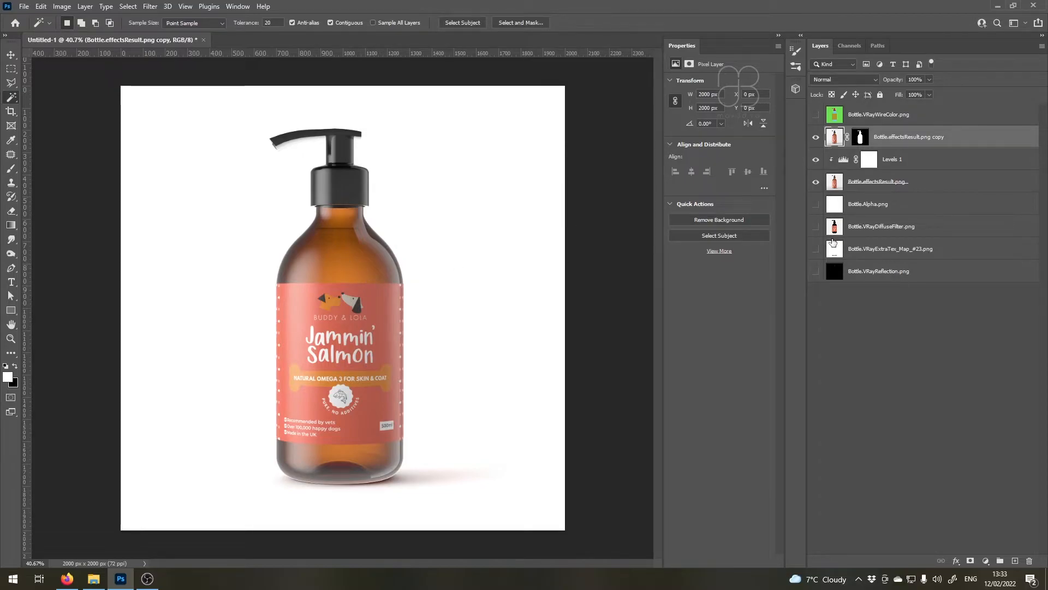
{"action": "left_click_drag", "start_coordinate": [833, 250], "coordinate": [815, 139]}
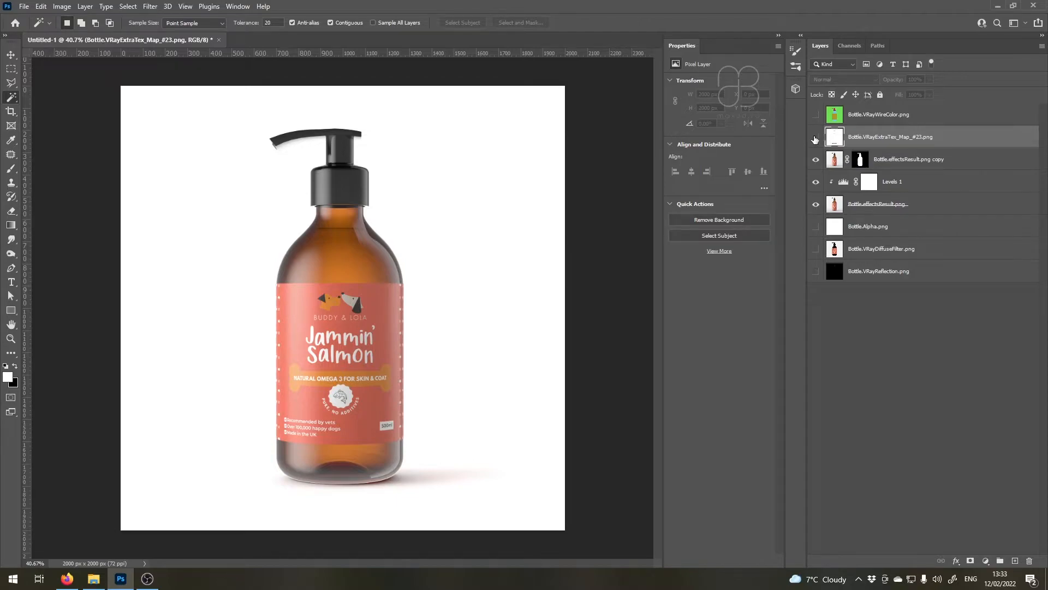
{"action": "left_click", "coordinate": [816, 138]}
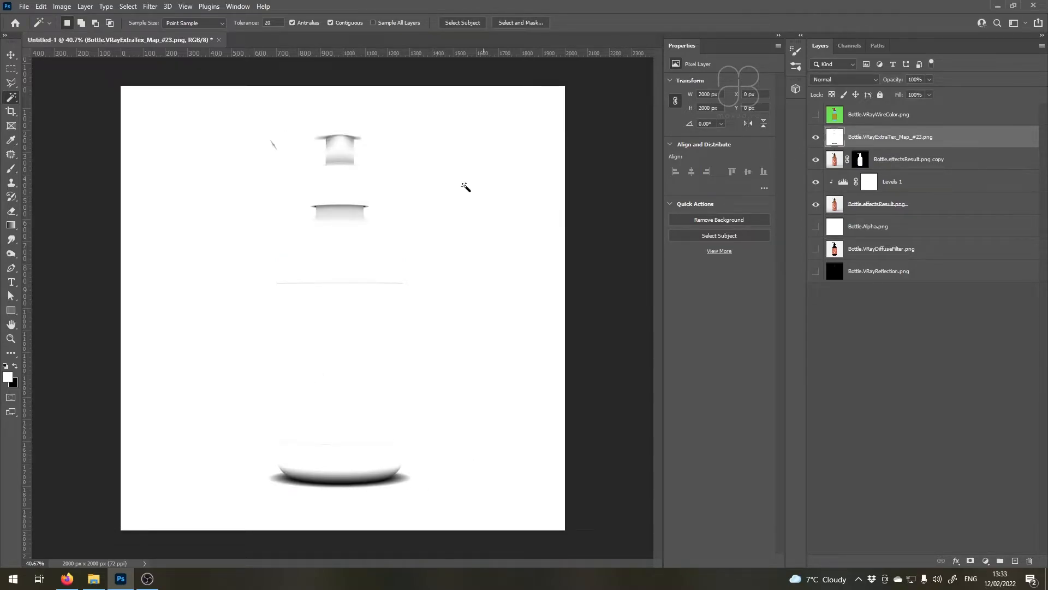
Set Bottle.VRayExtraTex_Map_#23.png to the Multiply blend mode at 20% opacity
{"action": "left_click", "coordinate": [848, 82]}
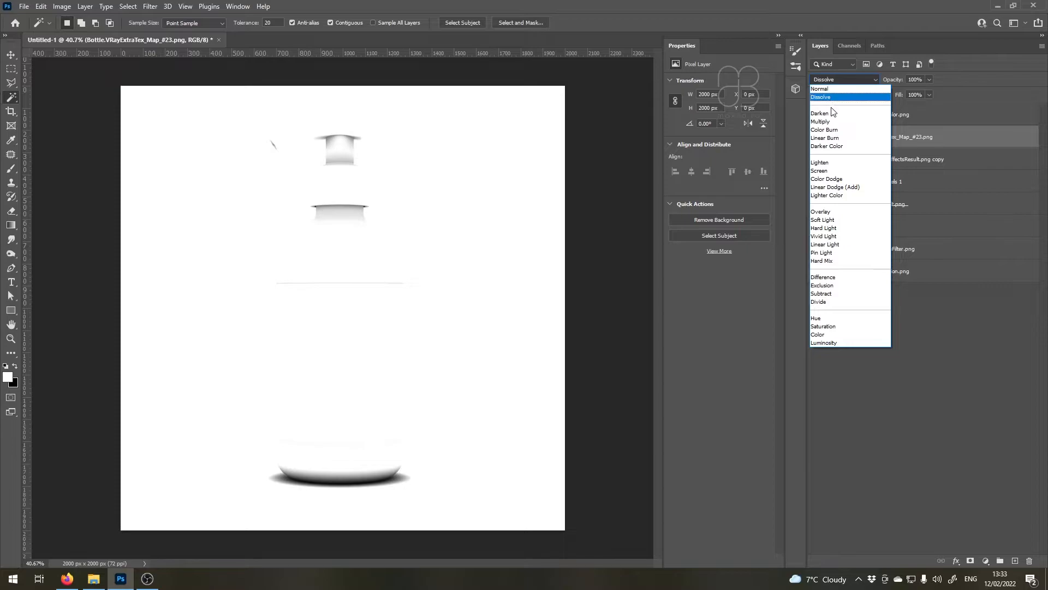
{"action": "left_click", "coordinate": [832, 121]}
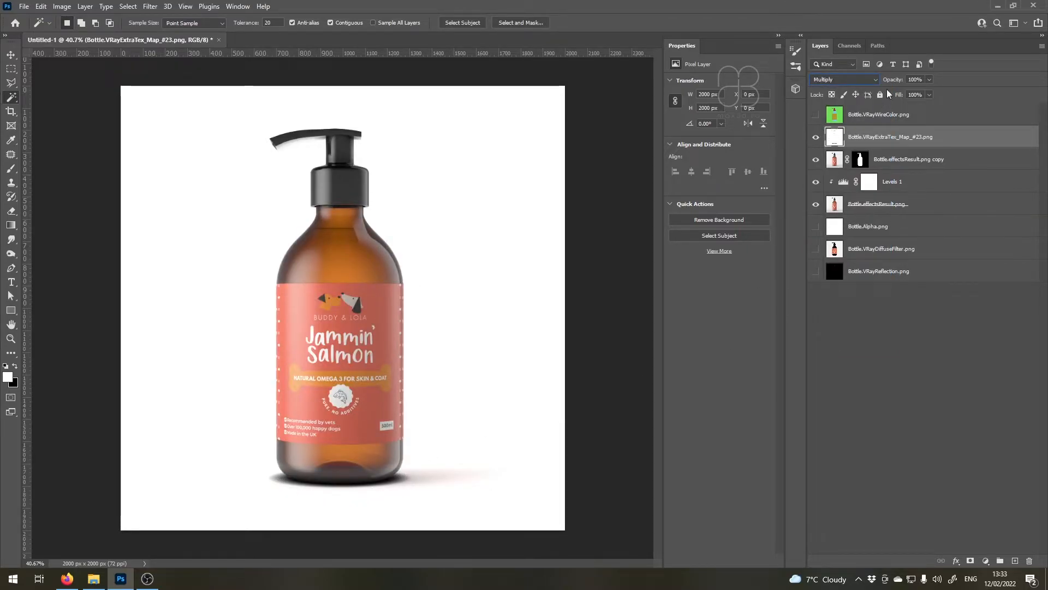
{"action": "left_click", "coordinate": [910, 80]}
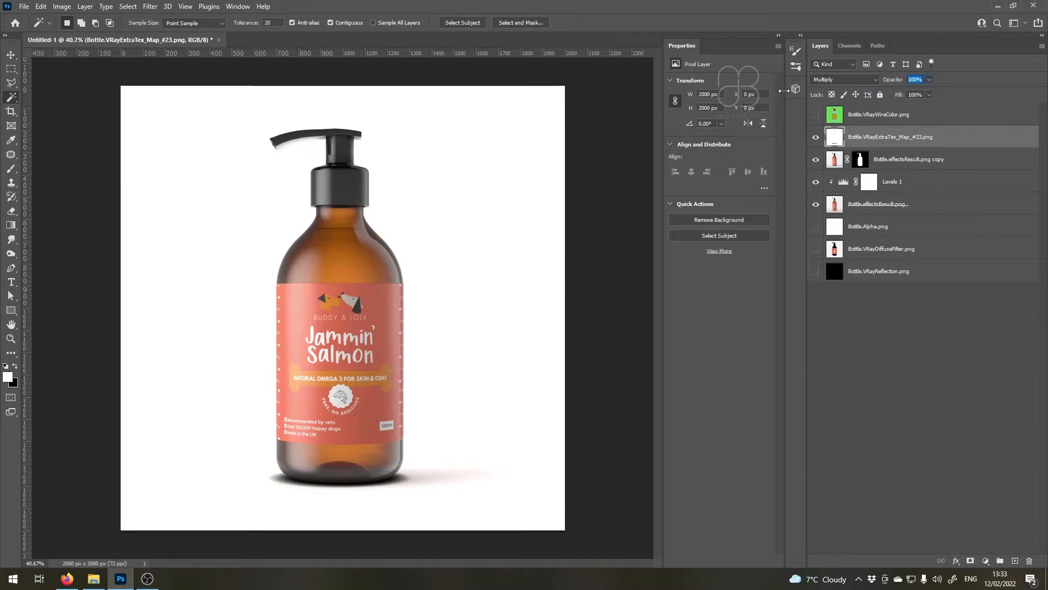
{"action": "type", "text": "1"}
{"action": "key", "text": "BackSpace"}
{"action": "type", "text": "20"}
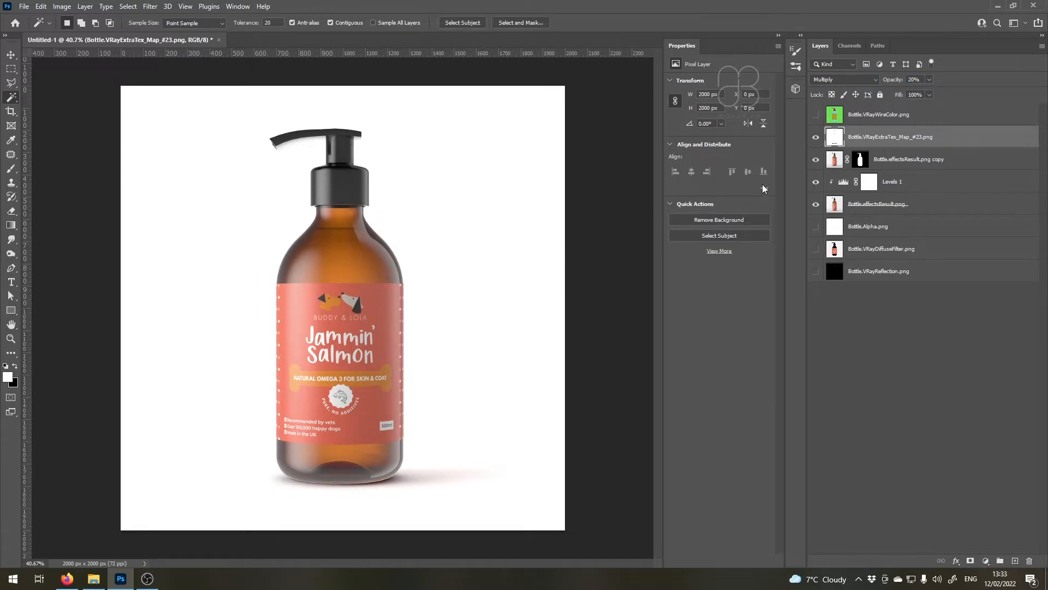
Move Bottle.VRayDiffuseFilter.png directly above Bottle.VRayExtraTex_Map_#23.png and make it visible
{"action": "left_click", "coordinate": [832, 208]}
{"action": "left_click", "coordinate": [834, 250]}
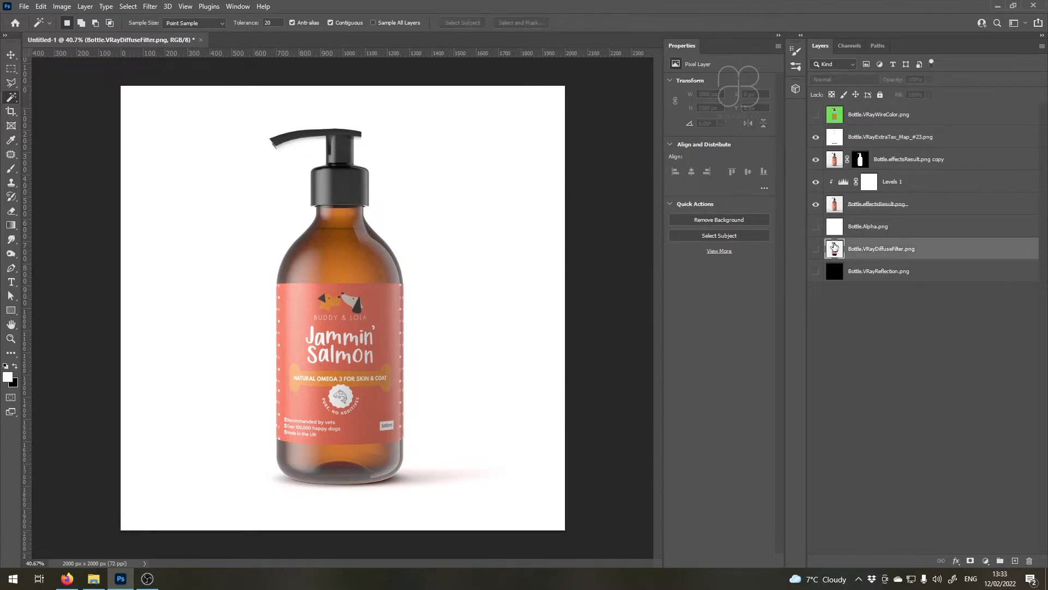
{"action": "left_click_drag", "start_coordinate": [834, 251], "coordinate": [835, 127]}
{"action": "left_click", "coordinate": [816, 136]}
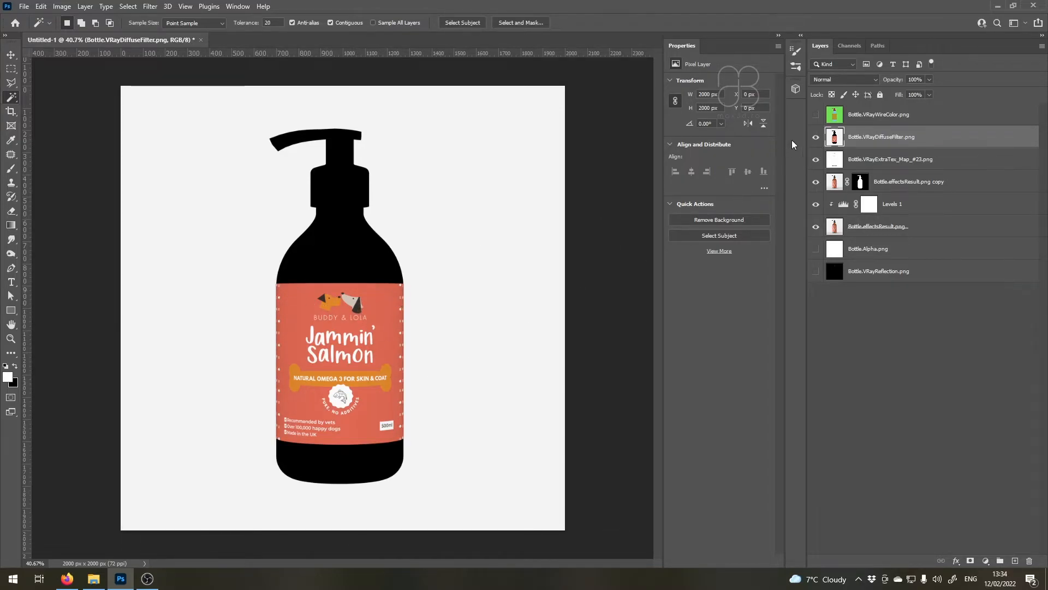
Select the label area from Bottle.VRayWireColor.png, hide that layer, and mask Bottle.VRayDiffuseFilter.png to the label selection
{"action": "left_click", "coordinate": [816, 115]}
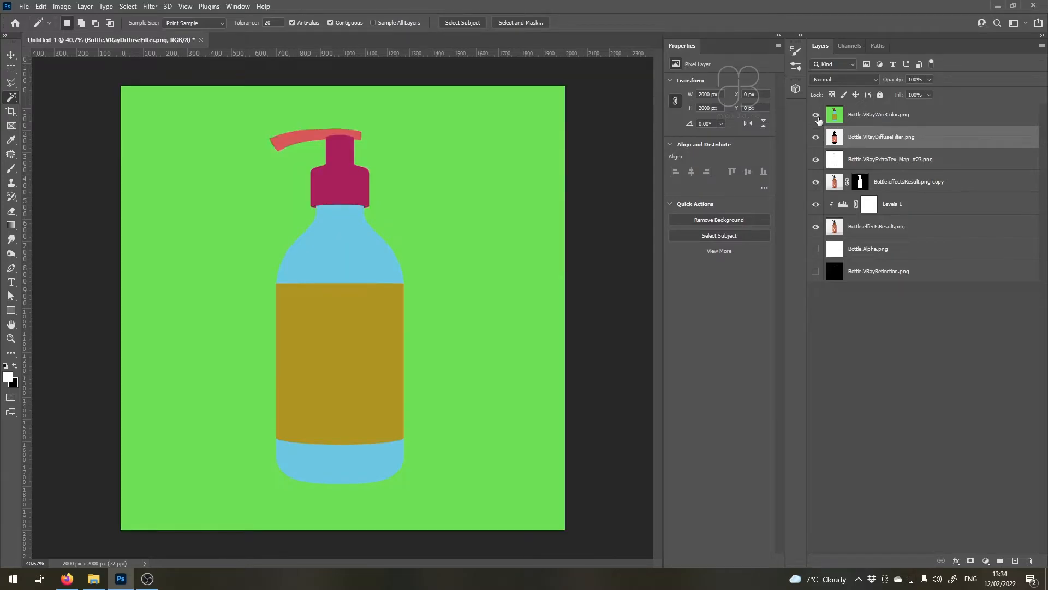
{"action": "left_click", "coordinate": [835, 115]}
{"action": "left_click", "coordinate": [304, 319]}
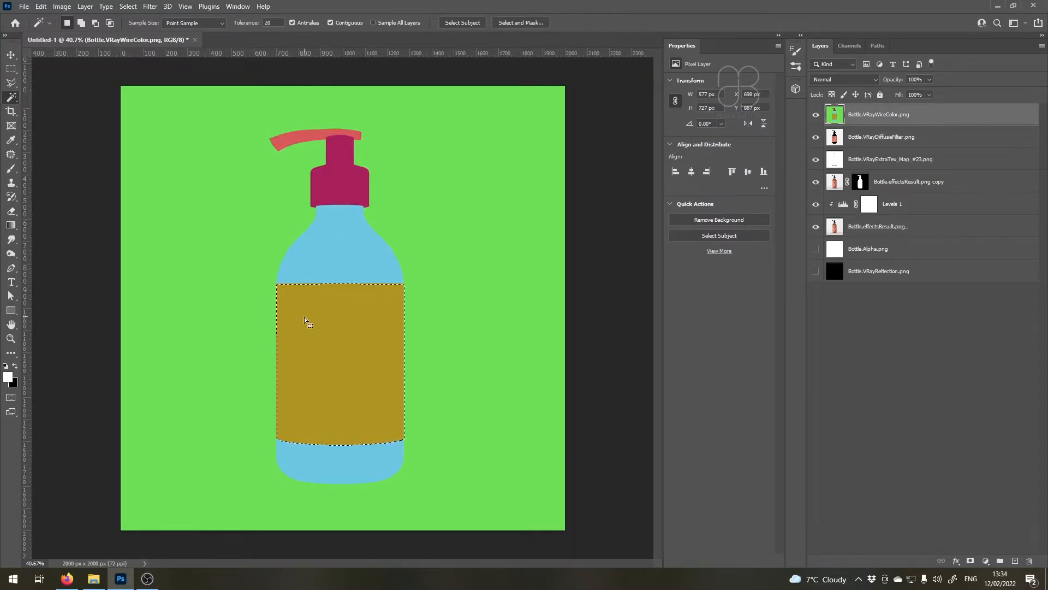
{"action": "left_click", "coordinate": [816, 115]}
{"action": "left_click", "coordinate": [879, 137]}
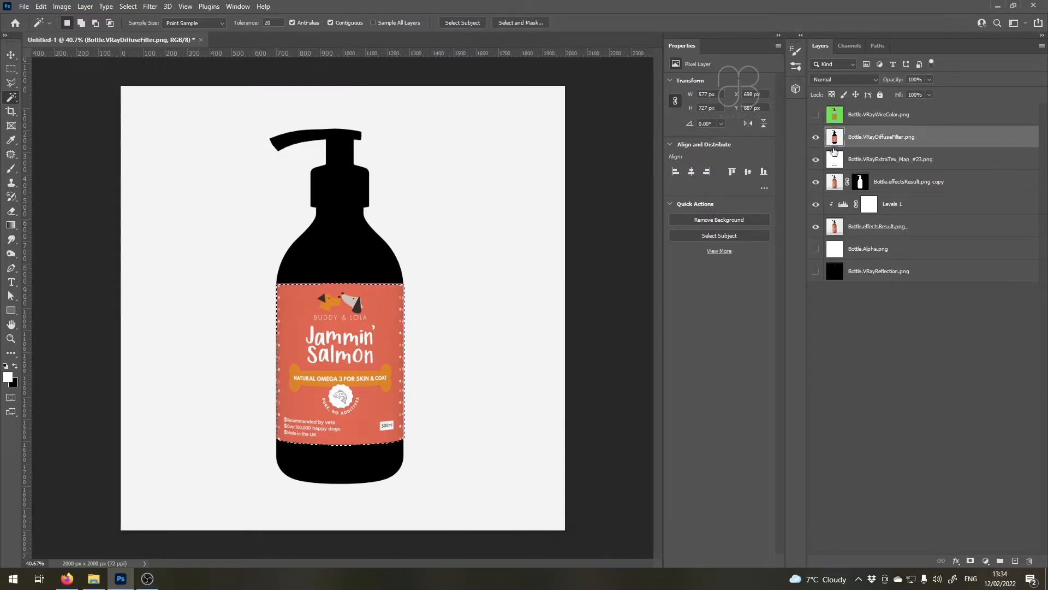
{"action": "left_click", "coordinate": [970, 560]}
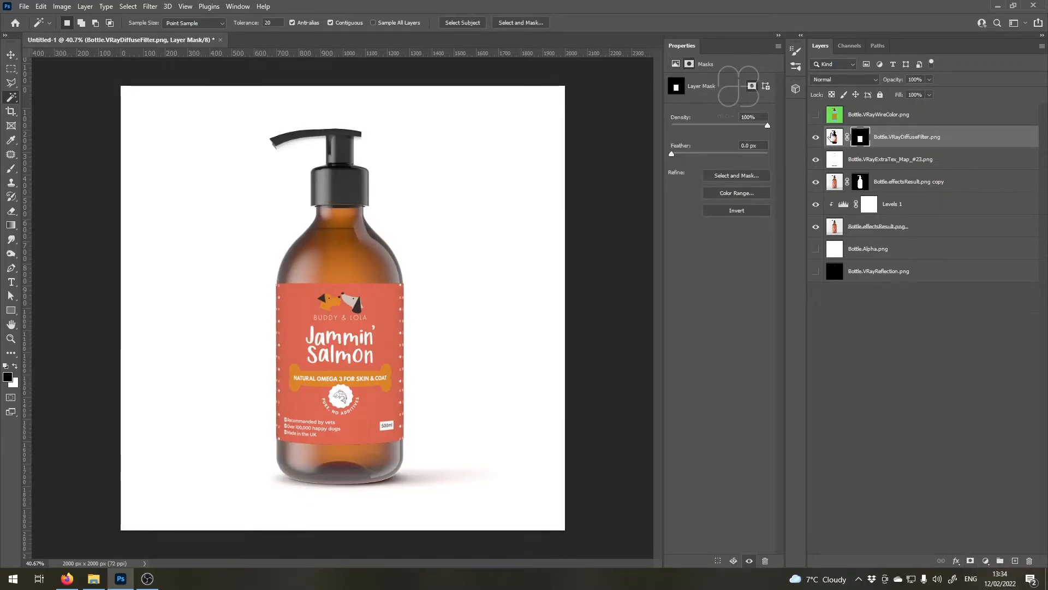
Set the masked Bottle.VRayDiffuseFilter.png to the Lighten blend mode and compare the label with and without it
{"action": "left_click", "coordinate": [834, 137]}
{"action": "left_click", "coordinate": [837, 80]}
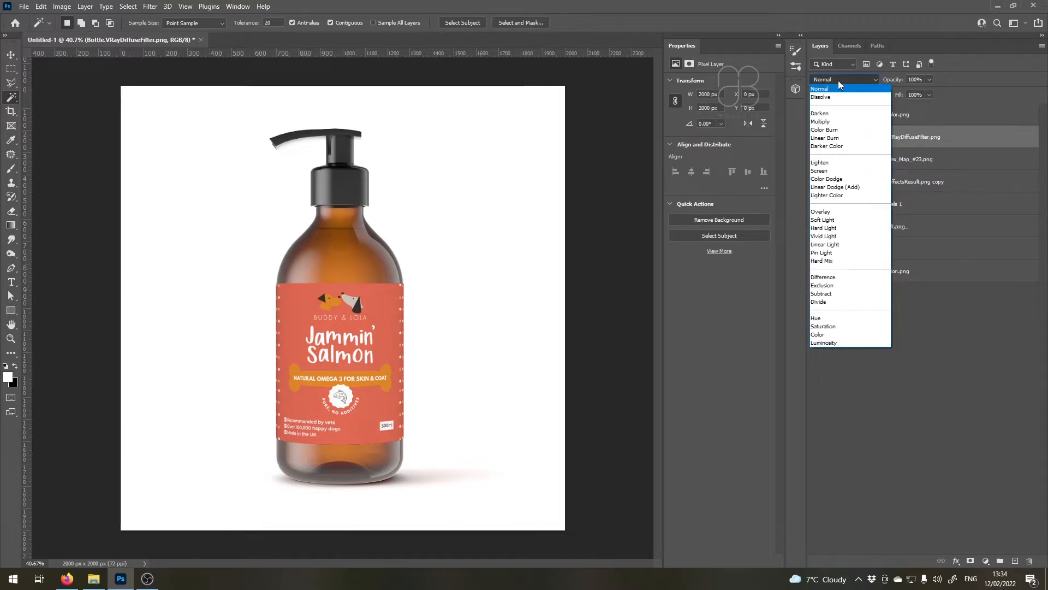
{"action": "left_click", "coordinate": [834, 163]}
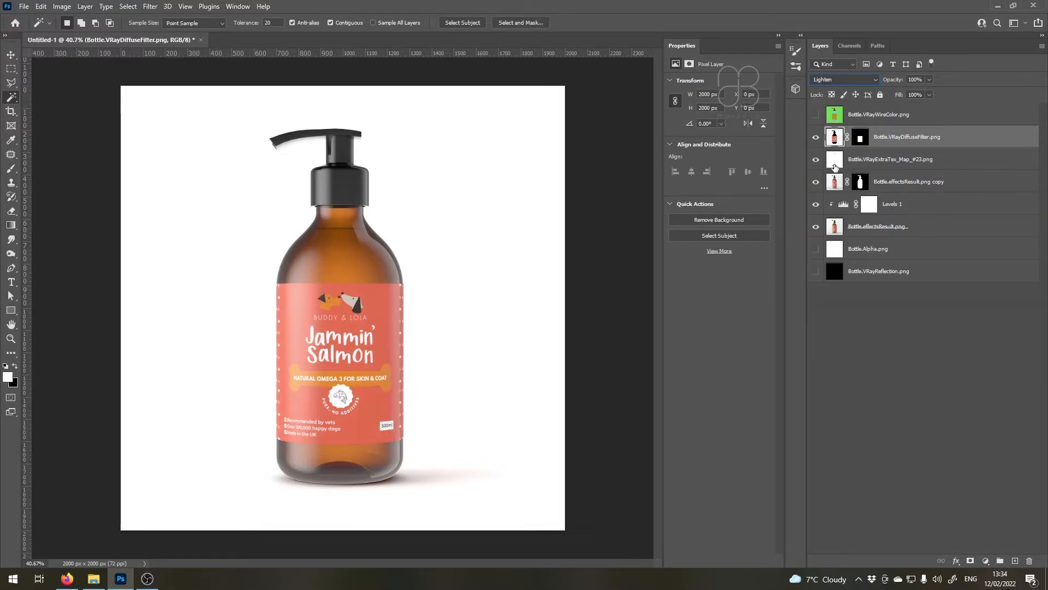
{"action": "left_click", "coordinate": [815, 137]}
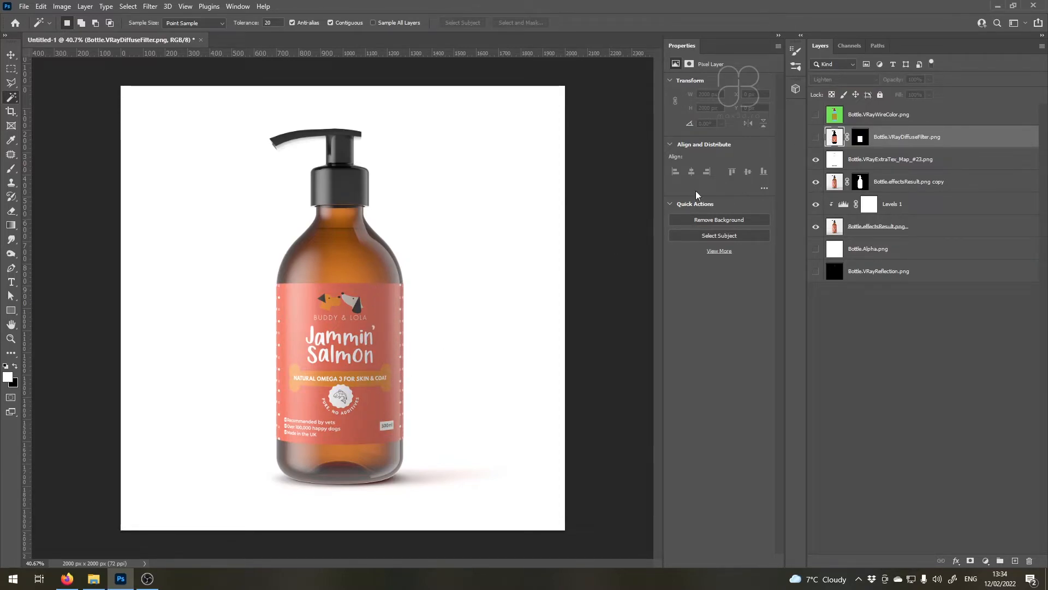
{"action": "left_click", "coordinate": [816, 137]}
{"action": "left_click", "coordinate": [816, 138]}
{"action": "left_click", "coordinate": [816, 137]}
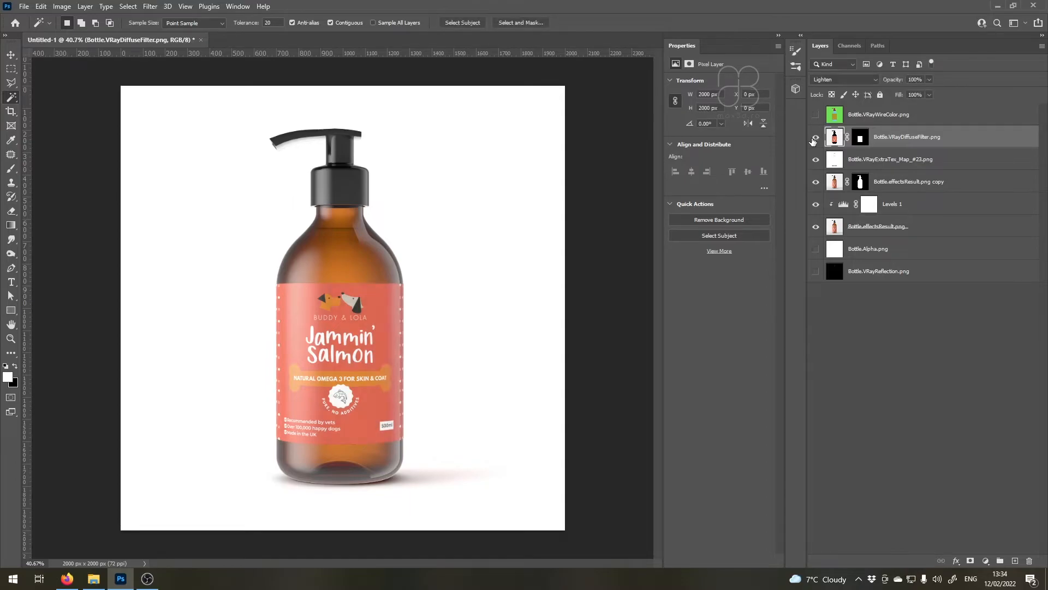
Reduce the Bottle.VRayDiffuseFilter.png layer's opacity to 50% and compare the label with and without it
{"action": "left_click_drag", "start_coordinate": [923, 80], "coordinate": [820, 86]}
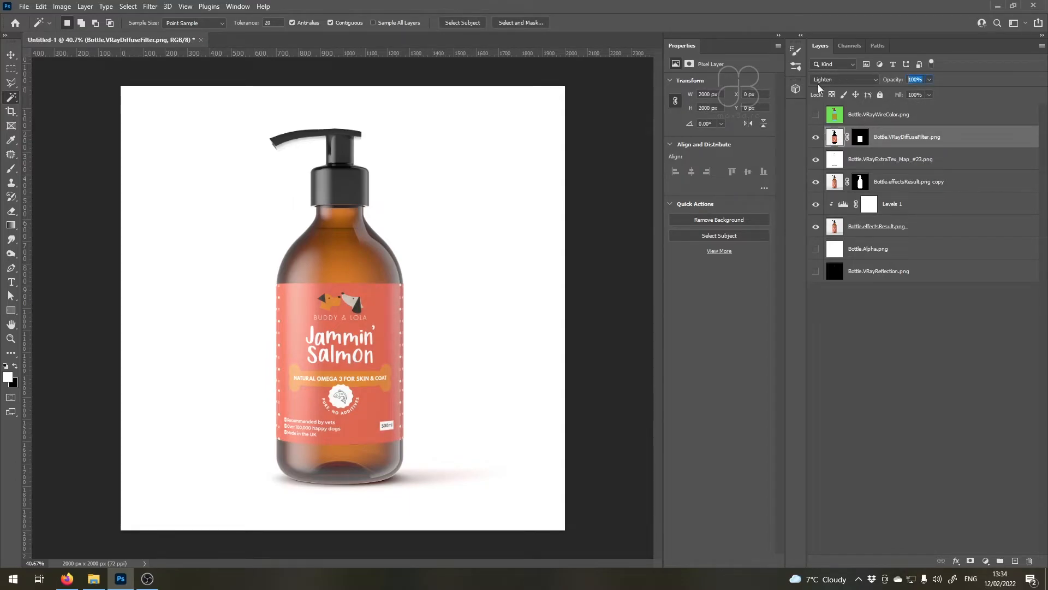
{"action": "type", "text": "50"}
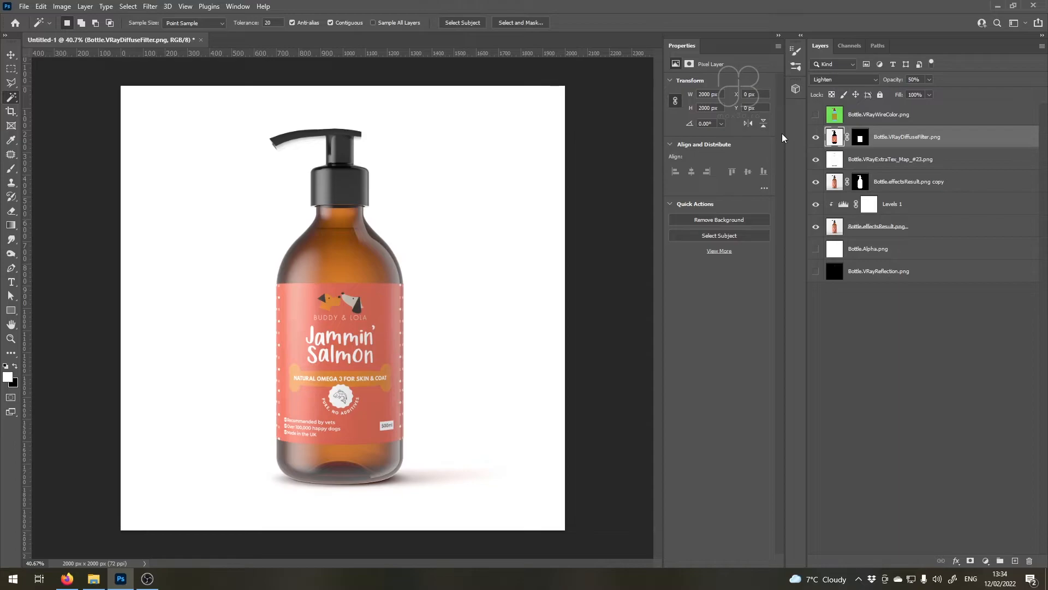
{"action": "left_click", "coordinate": [815, 138]}
{"action": "left_click", "coordinate": [815, 138]}
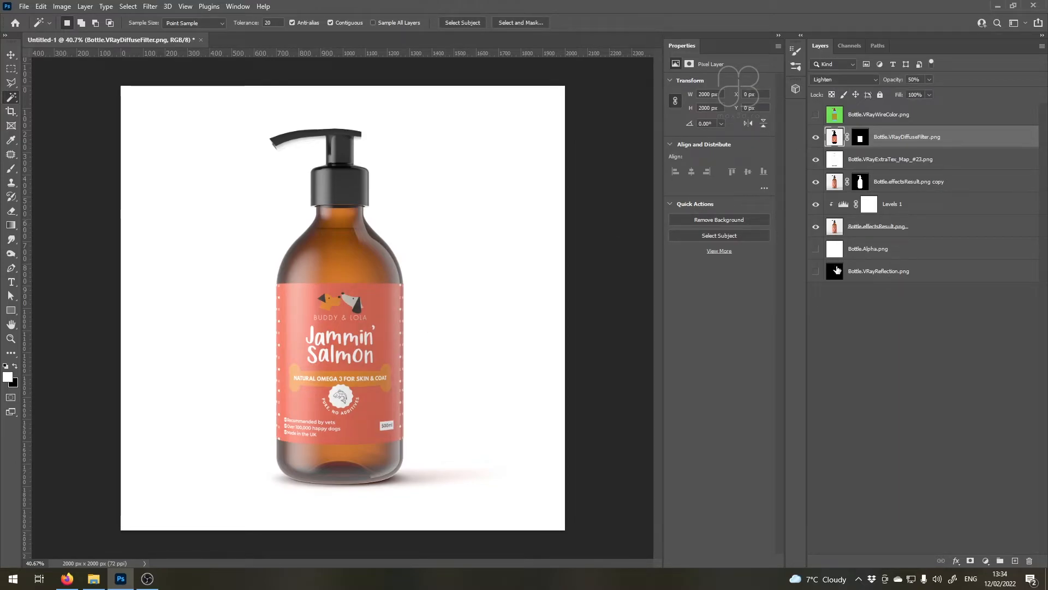
Move Bottle.VRayReflection.png directly above Bottle.VRayDiffuseFilter.png, make it visible and set its blend mode to Screen
{"action": "left_click", "coordinate": [835, 276]}
{"action": "left_click", "coordinate": [817, 273]}
{"action": "left_click_drag", "start_coordinate": [828, 273], "coordinate": [827, 132]}
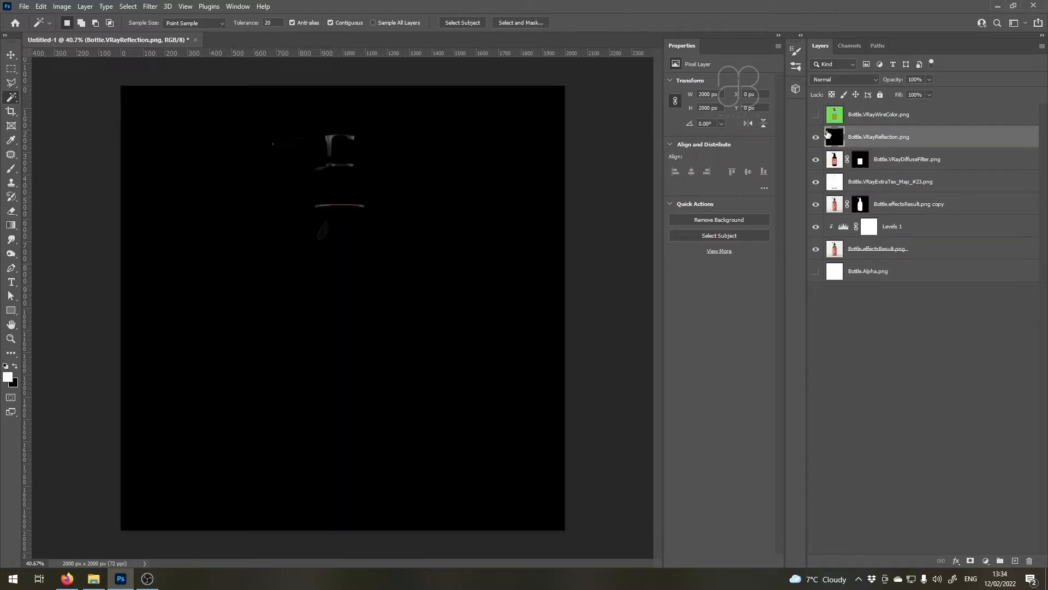
{"action": "left_click", "coordinate": [834, 81]}
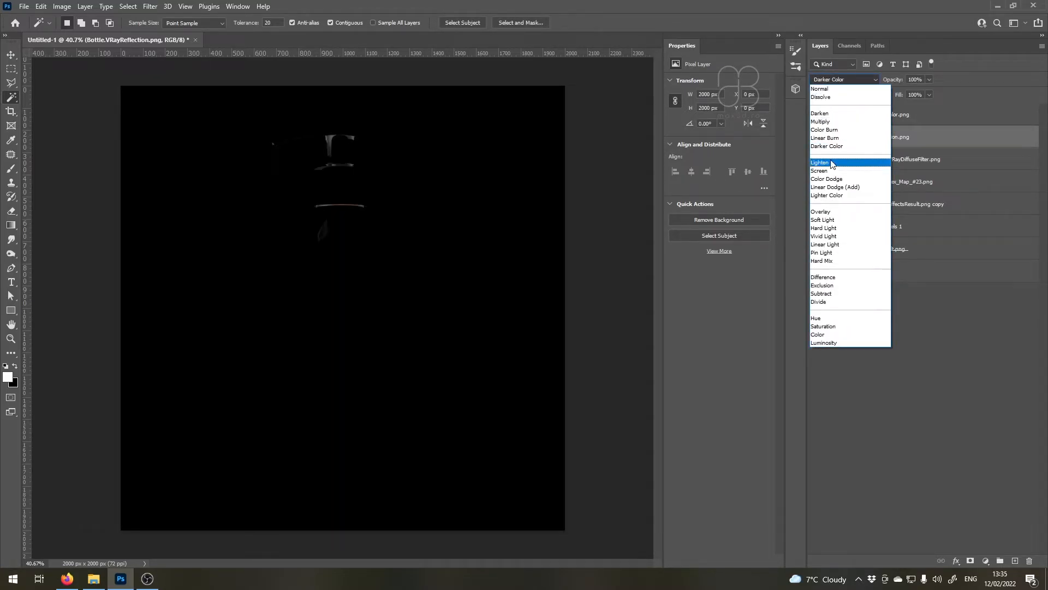
{"action": "left_click", "coordinate": [834, 162]}
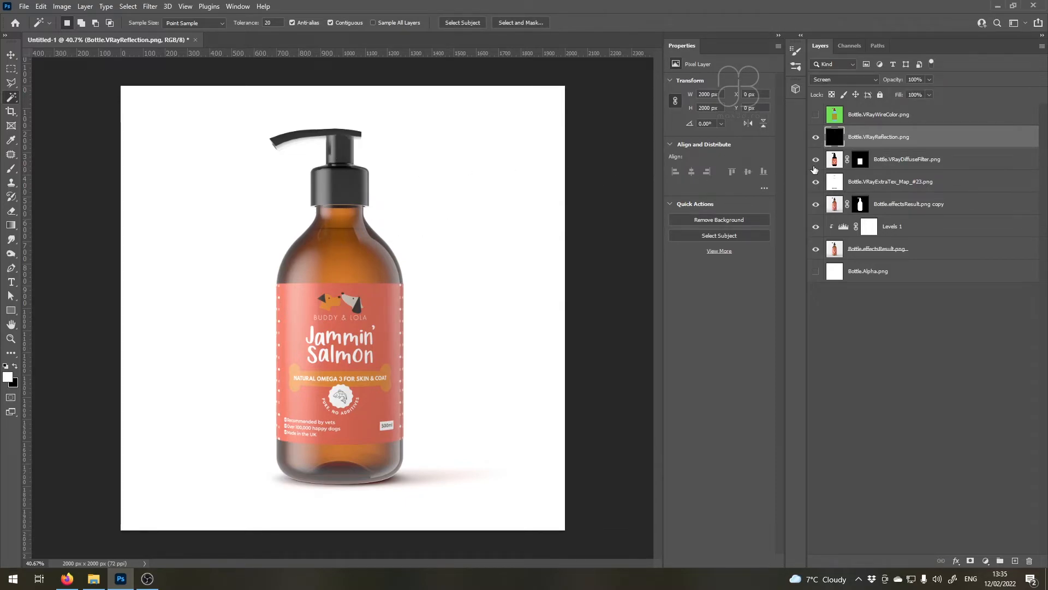
Add a Curves adjustment layer above the reflection pass and shape a gentle S-curve that darkens shadows and brightens highlights
{"action": "left_click", "coordinate": [986, 564]}
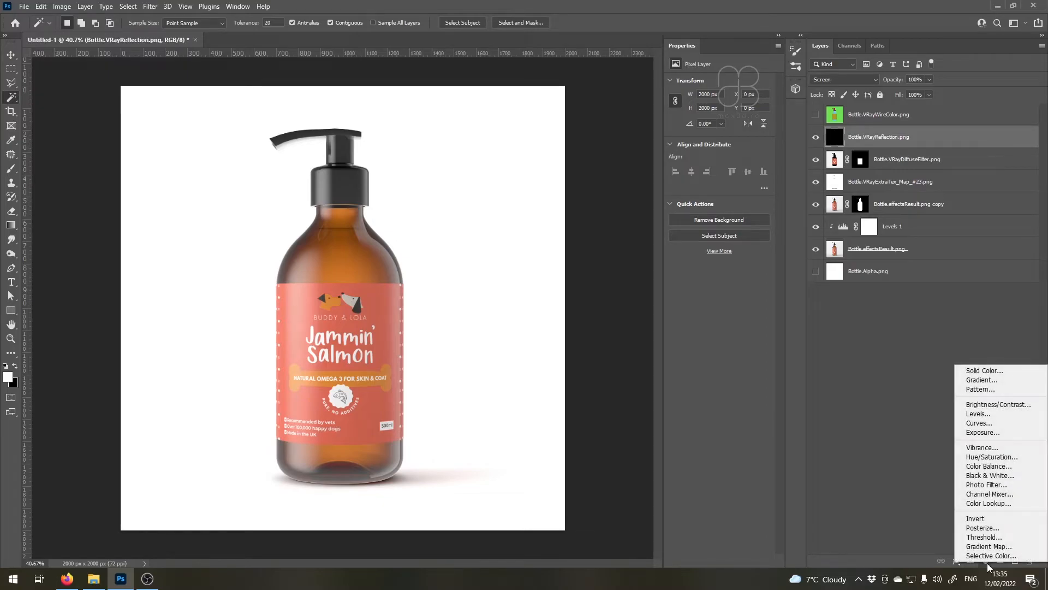
{"action": "left_click", "coordinate": [983, 424]}
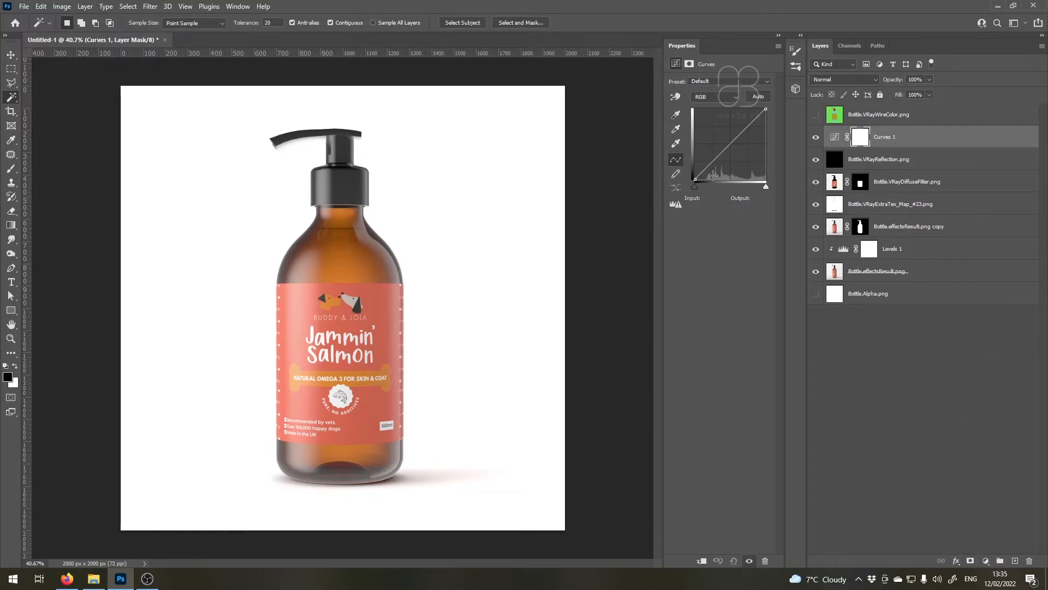
{"action": "left_click_drag", "start_coordinate": [709, 161], "coordinate": [714, 164]}
{"action": "left_click_drag", "start_coordinate": [748, 134], "coordinate": [747, 124]}
{"action": "left_click_drag", "start_coordinate": [714, 164], "coordinate": [714, 168]}
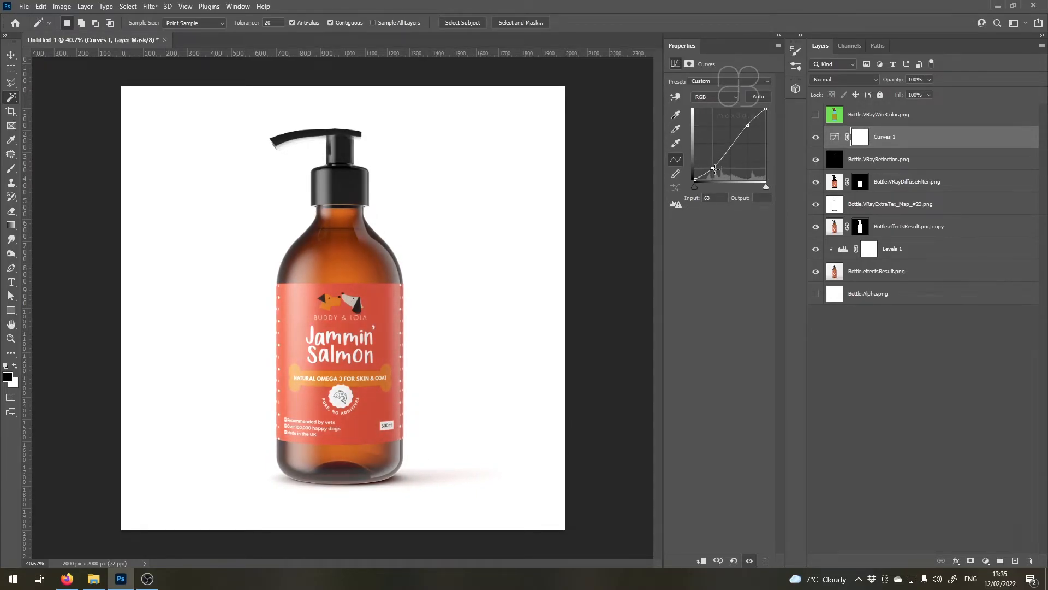
Add a Levels adjustment layer above the Curves layer with black input 7 and midtone 1.15
{"action": "left_click", "coordinate": [983, 562]}
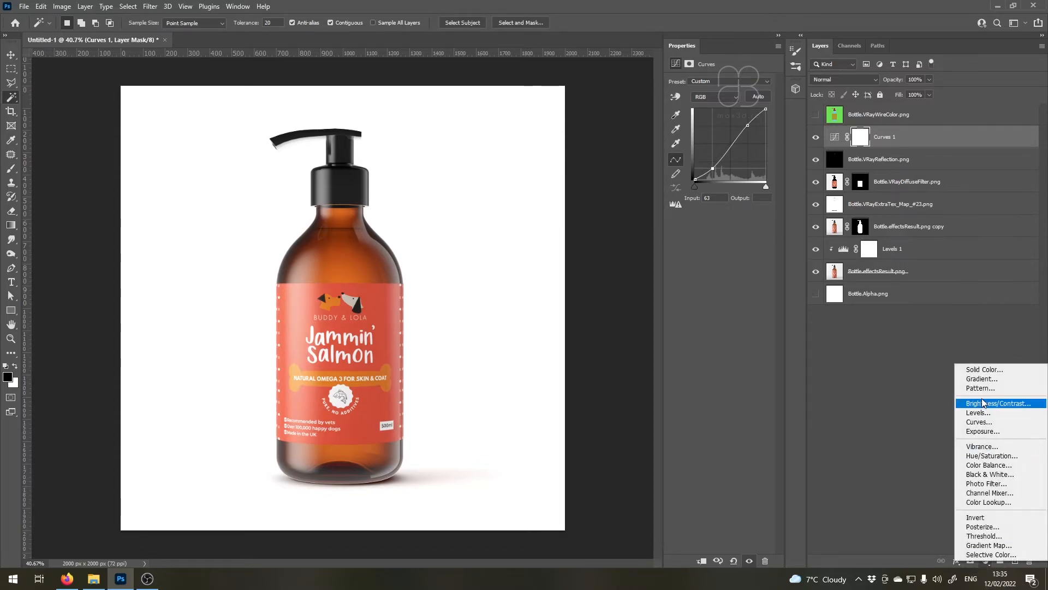
{"action": "left_click", "coordinate": [978, 414]}
{"action": "left_click_drag", "start_coordinate": [687, 161], "coordinate": [725, 166]}
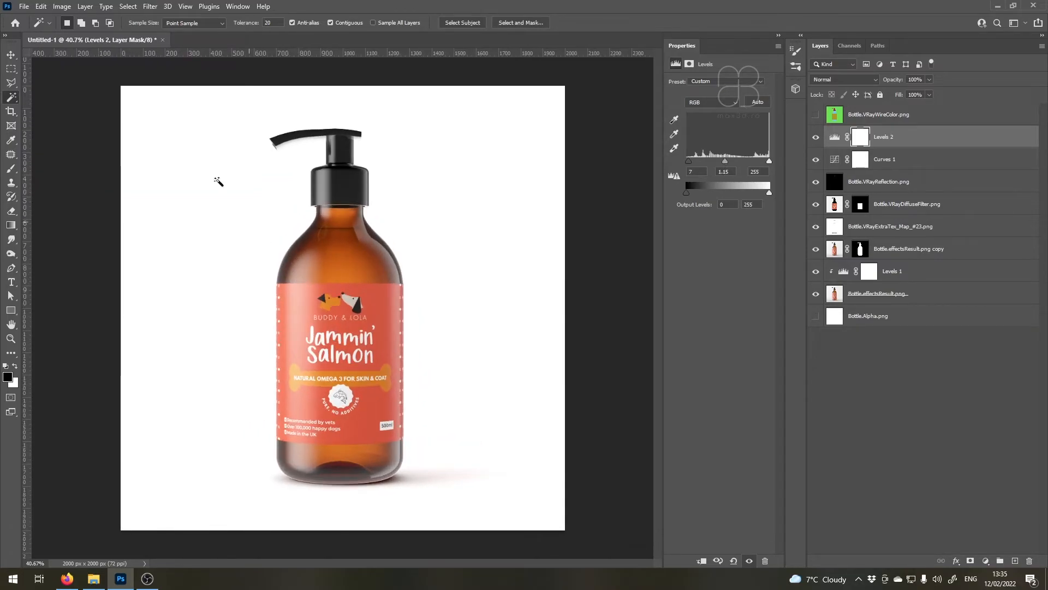
Save the composite as the Photoshop document Bottle in the Bottle Tutorial folder
{"action": "left_click", "coordinate": [23, 6]}
{"action": "left_click", "coordinate": [34, 127]}
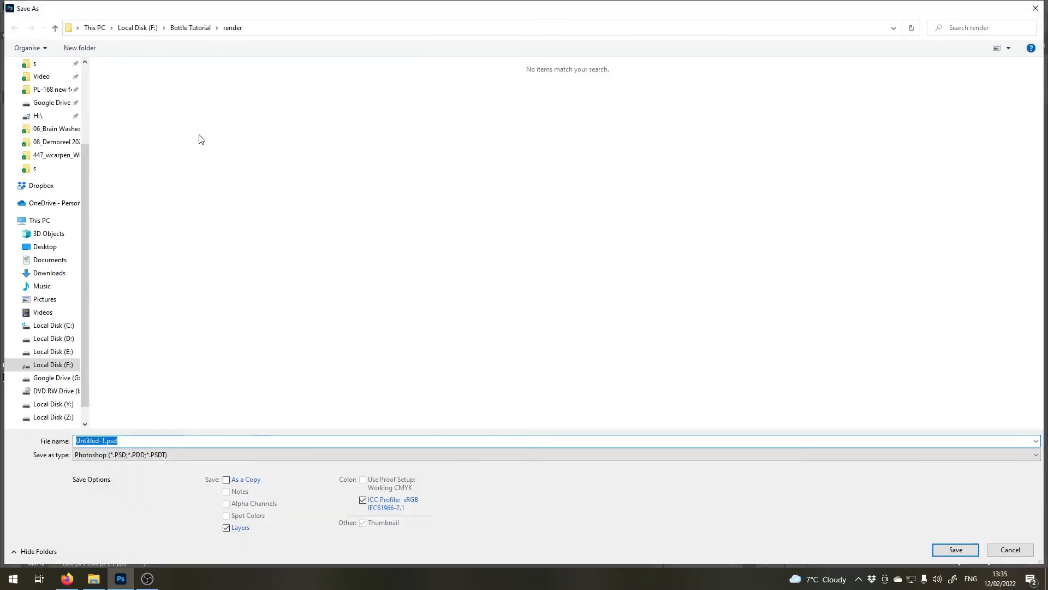
{"action": "key", "text": "alt+Up"}
{"action": "type", "text": "Bottle"}
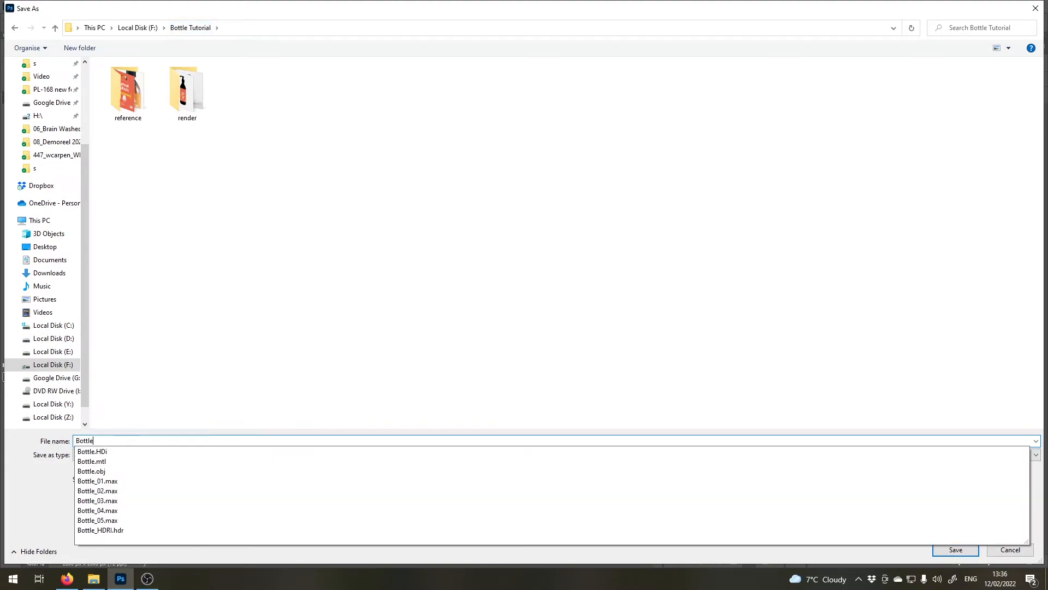
{"action": "key", "text": "Return"}
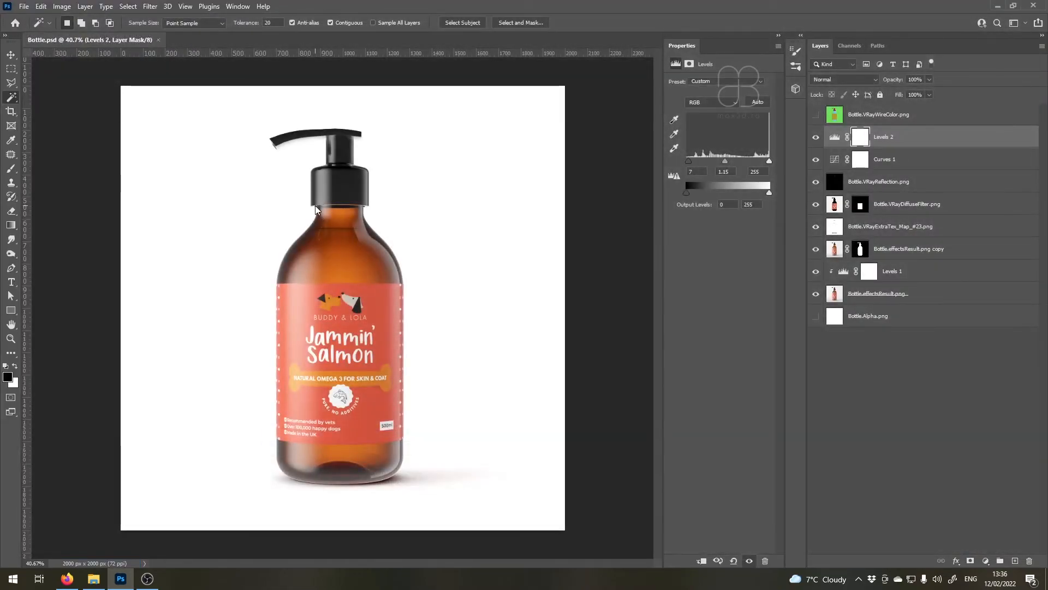
Save a JPEG copy named Bottle_F in the Bottle Tutorial folder at maximum quality 12, Baseline (Standard)
{"action": "left_click", "coordinate": [23, 6]}
{"action": "left_click", "coordinate": [39, 139]}
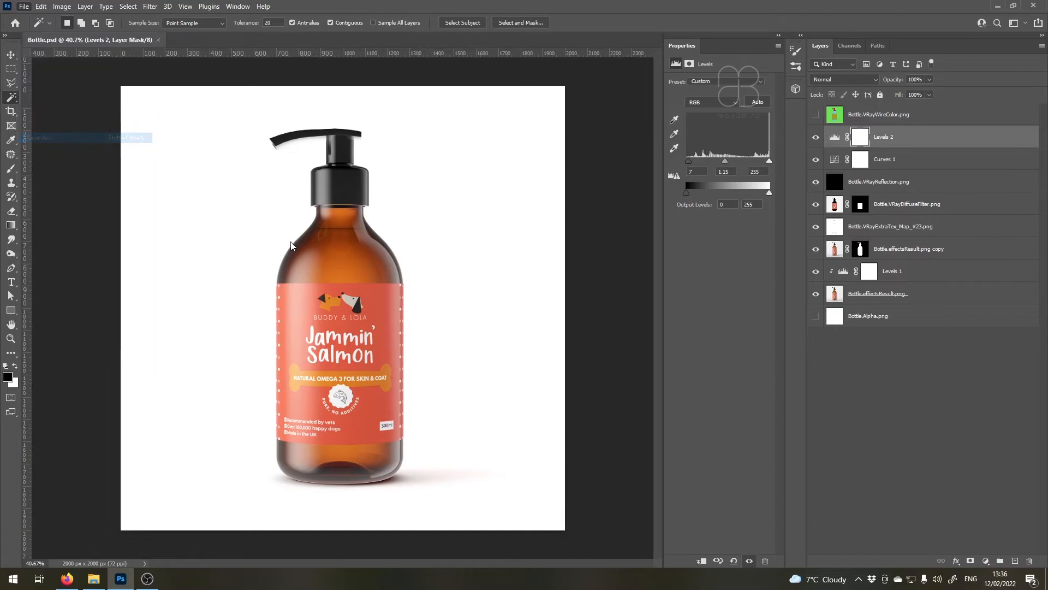
{"action": "left_click", "coordinate": [109, 454]}
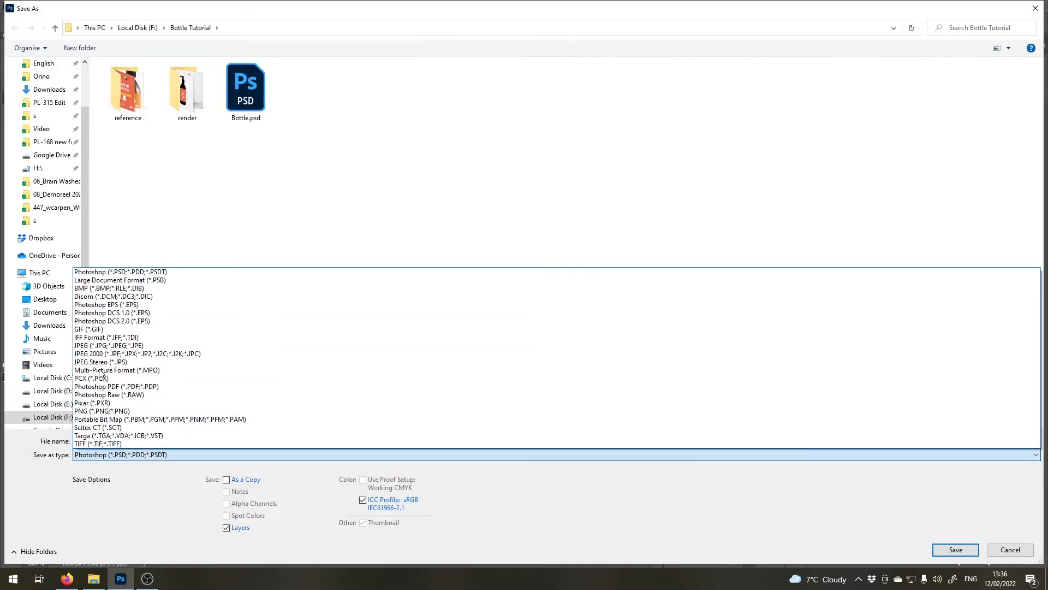
{"action": "left_click", "coordinate": [105, 345]}
{"action": "left_click", "coordinate": [92, 440]}
{"action": "type", "text": "_F"}
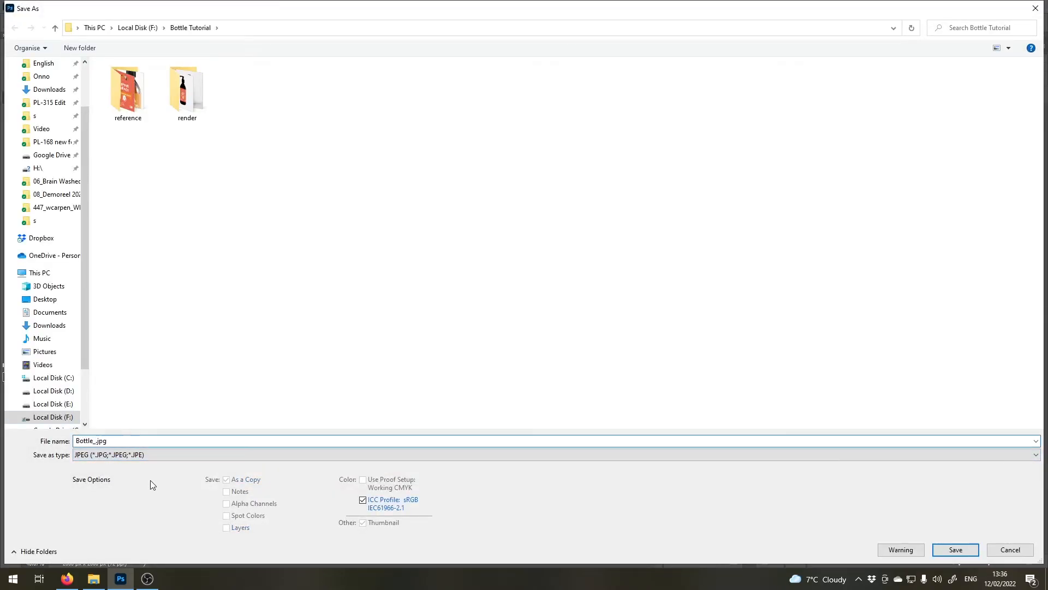
{"action": "key", "text": "Return"}
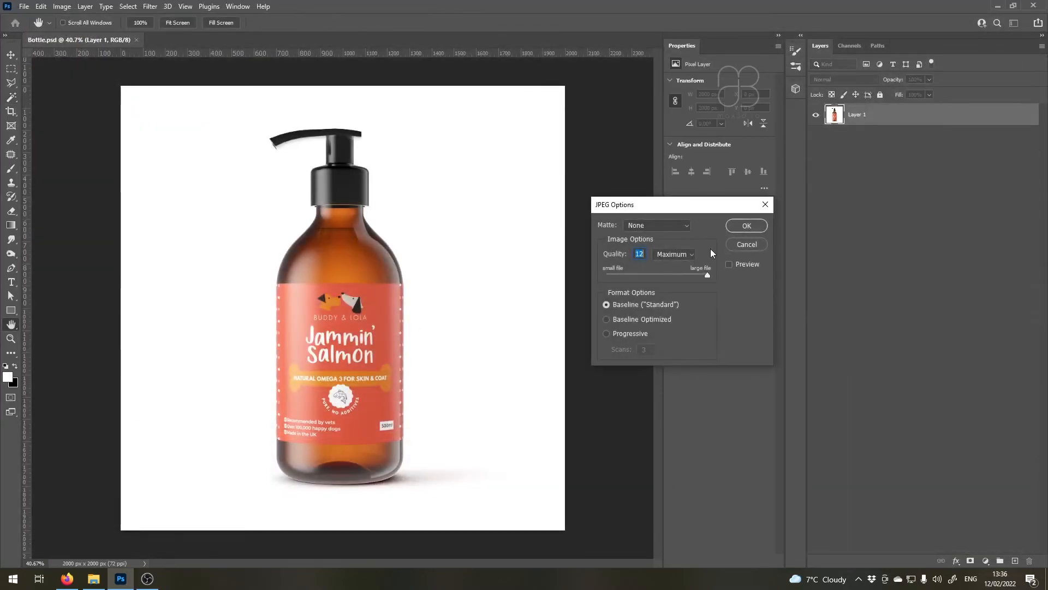
{"action": "left_click", "coordinate": [746, 226]}
Open the recent file Reference.jpg and tile it vertically beside the Bottle.psd document
{"action": "left_click", "coordinate": [24, 6]}
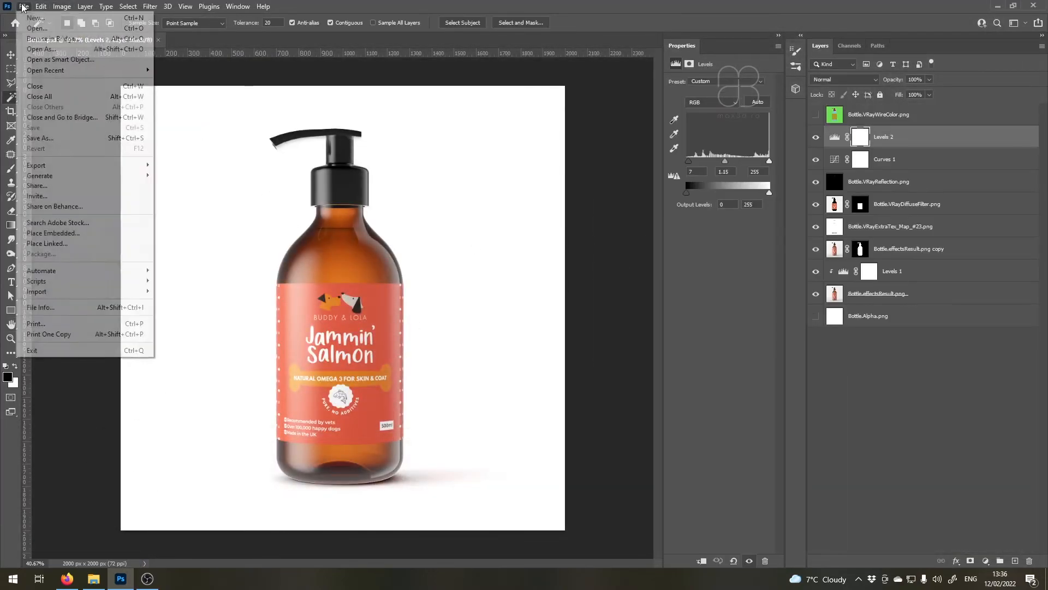
{"action": "mouse_move", "coordinate": [82, 70]}
{"action": "left_click", "coordinate": [186, 80]}
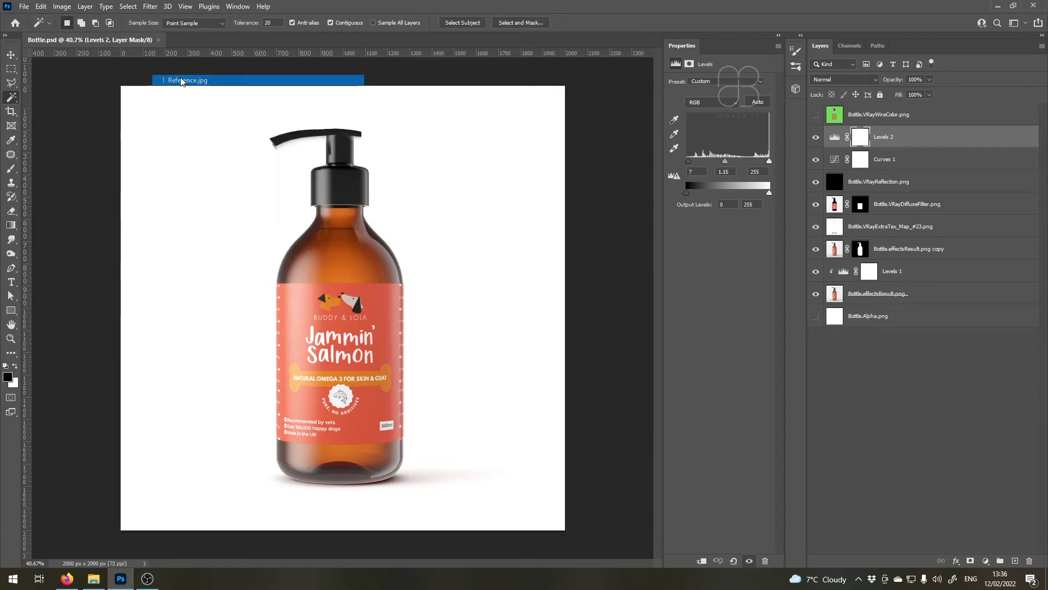
{"action": "left_click", "coordinate": [238, 6]}
{"action": "mouse_move", "coordinate": [273, 18]}
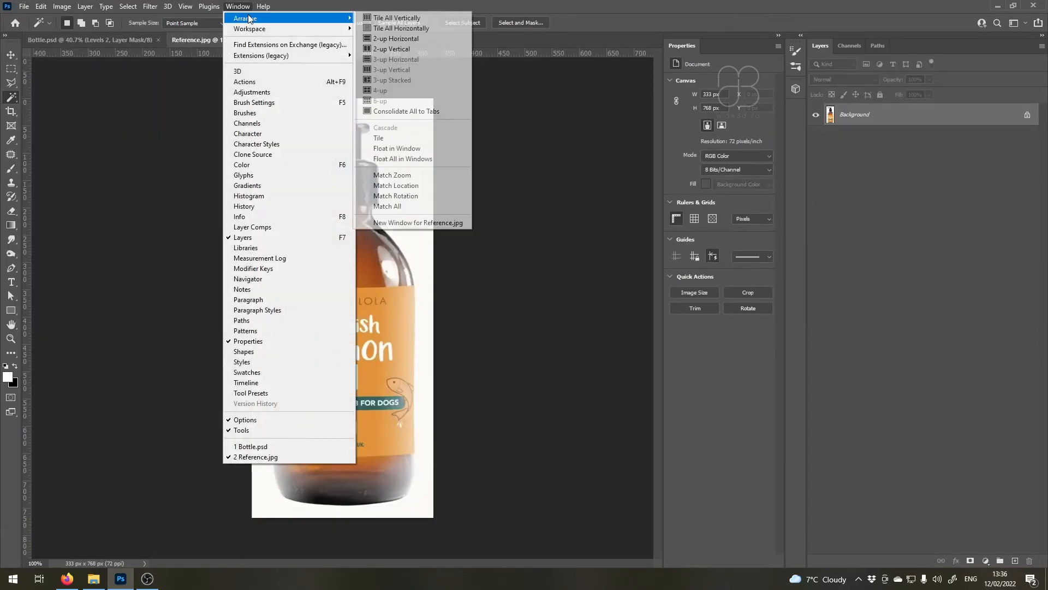
{"action": "left_click", "coordinate": [397, 18]}
{"action": "scroll", "coordinate": [503, 306], "scroll_direction": "down", "scroll_amount": 1}
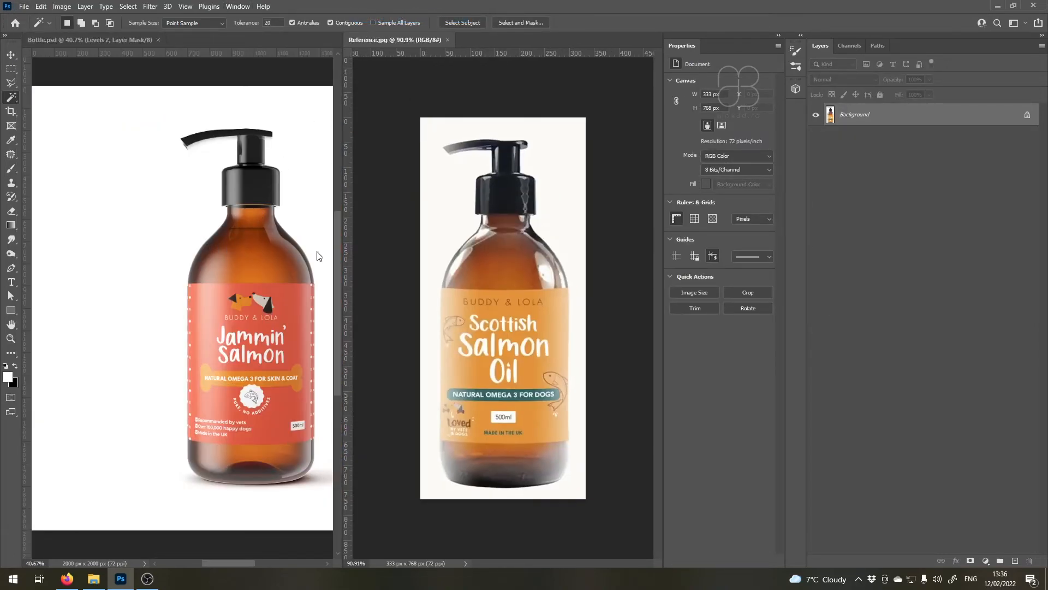
Copy the reference image into Bottle.psd as a new layer, then close Reference.jpg and the Properties panel
{"action": "key", "text": "v"}
{"action": "left_click_drag", "start_coordinate": [908, 126], "coordinate": [128, 292]}
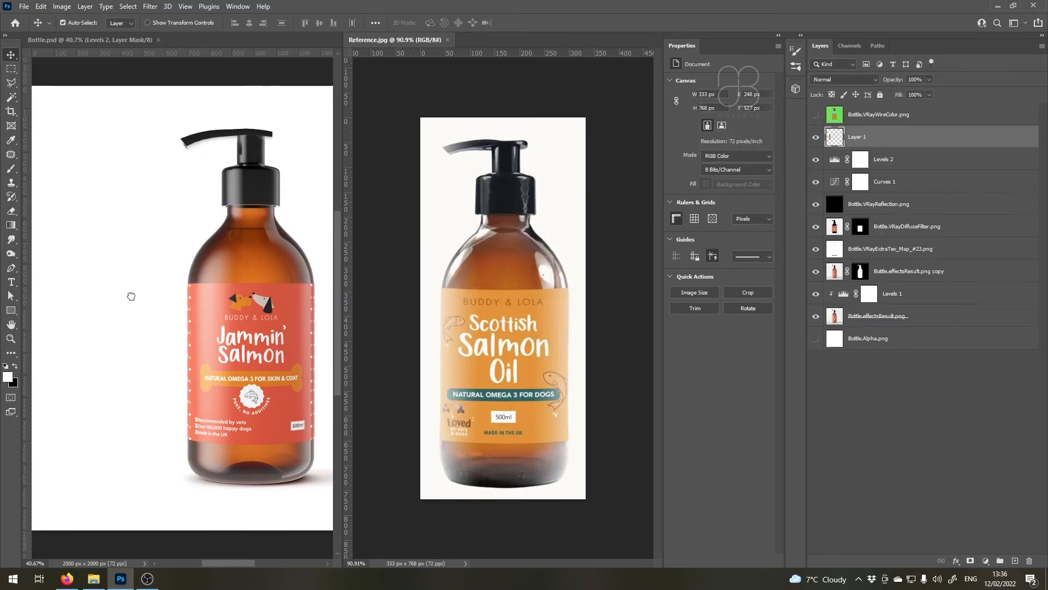
{"action": "left_click", "coordinate": [448, 41]}
{"action": "right_click", "coordinate": [685, 43]}
{"action": "left_click", "coordinate": [697, 50]}
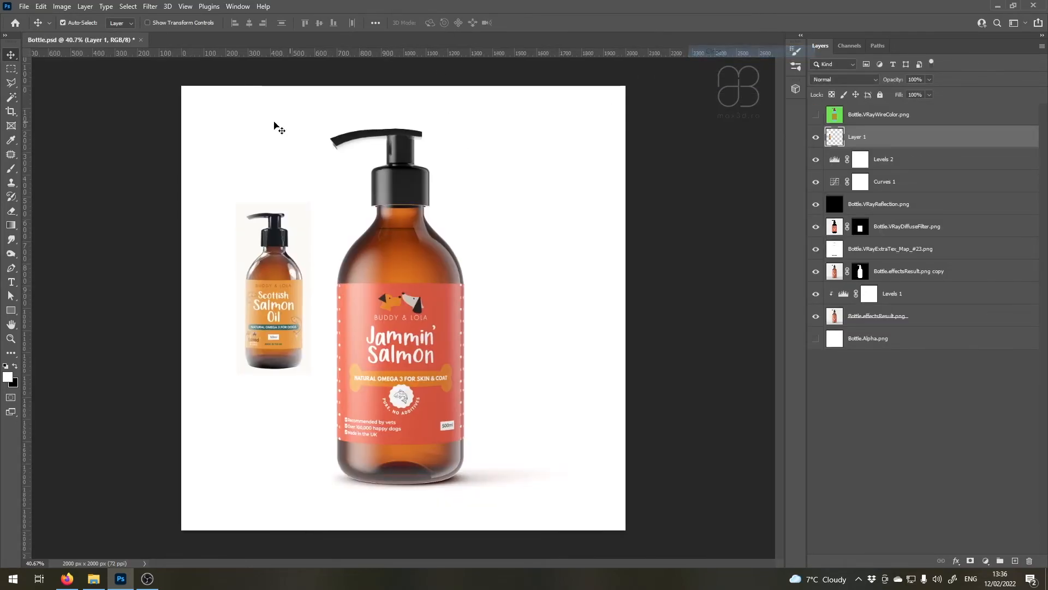
Scale the reference image layer to about 234% with Free Transform so its bottle is comparable in size to the render
{"action": "scroll", "coordinate": [294, 307], "scroll_direction": "down", "scroll_amount": 3}
{"action": "scroll", "coordinate": [293, 307], "scroll_direction": "up", "scroll_amount": 2}
{"action": "key", "text": "ctrl"}
{"action": "key", "text": "ctrl+t"}
{"action": "left_click_drag", "start_coordinate": [316, 211], "coordinate": [398, 100]}
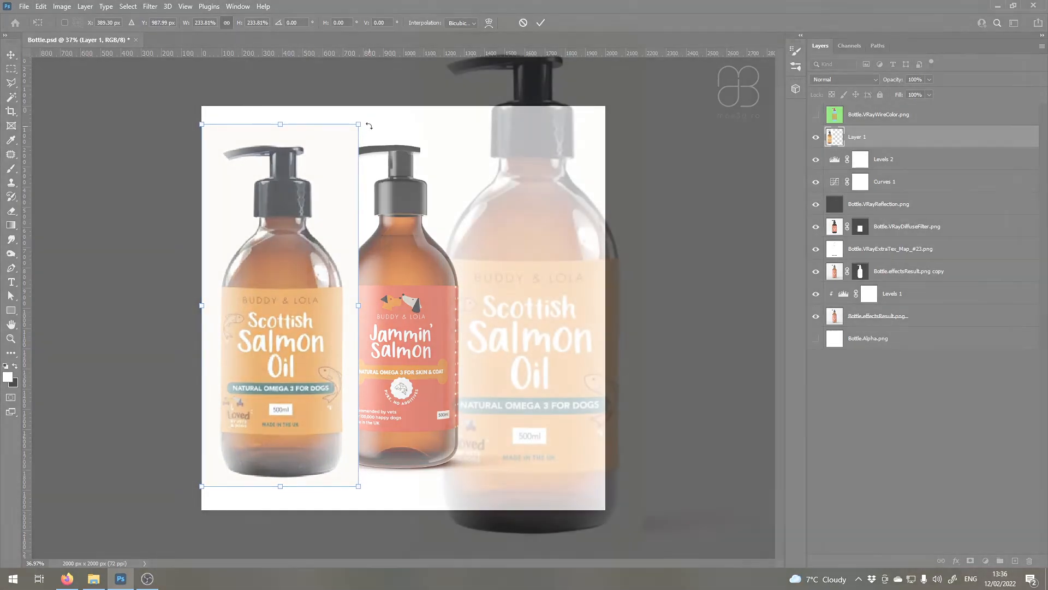